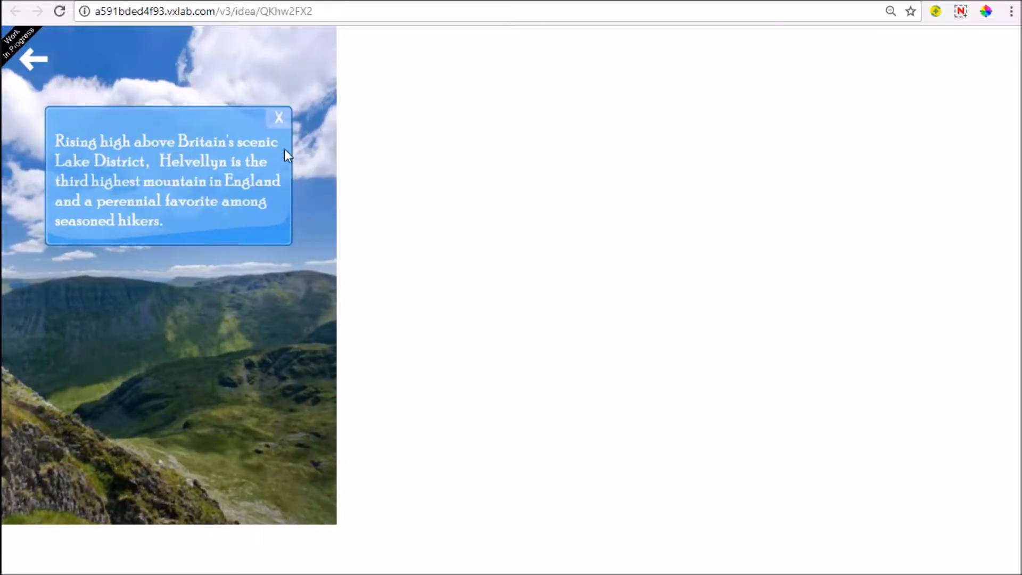
Close the Helvellyn information box in the finished example's preview and return to the editor.
{"action": "left_click", "coordinate": [280, 118]}
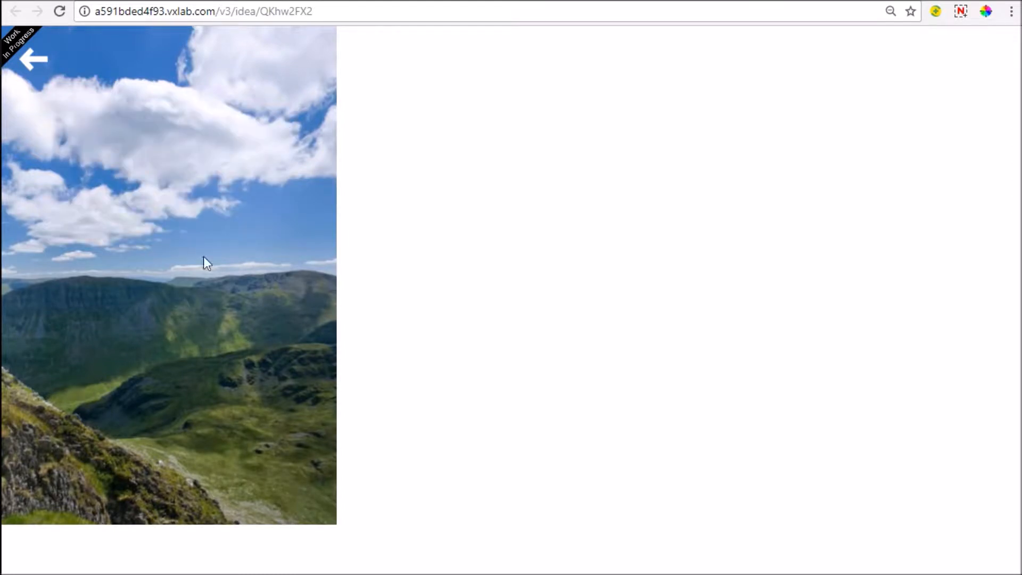
{"action": "left_click", "coordinate": [573, 1]}
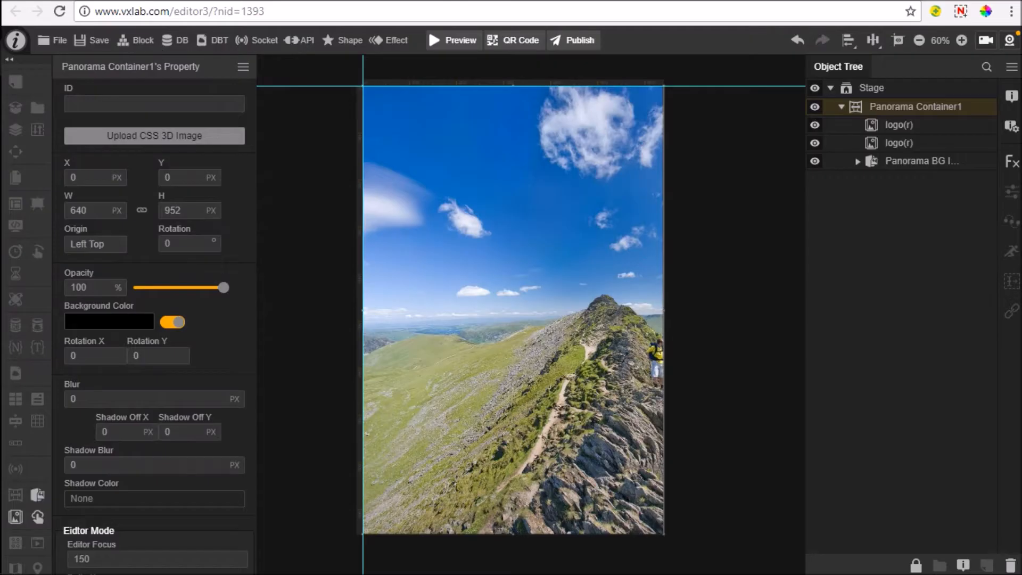
Add notice.png from the Panorama assets folder to Panorama Container1 and select the new image.
{"action": "left_click", "coordinate": [0, 95]}
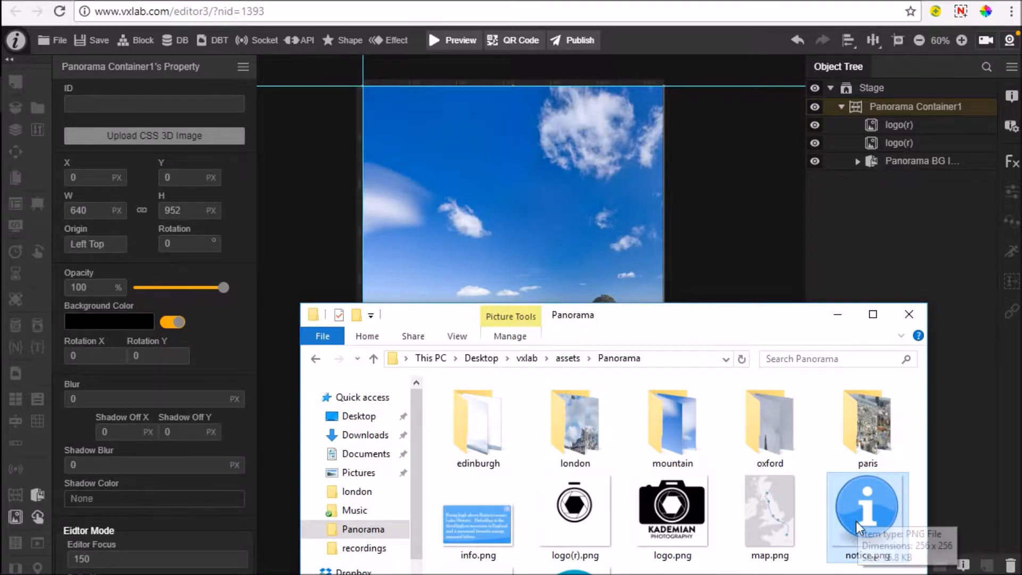
{"action": "left_click", "coordinate": [459, 523]}
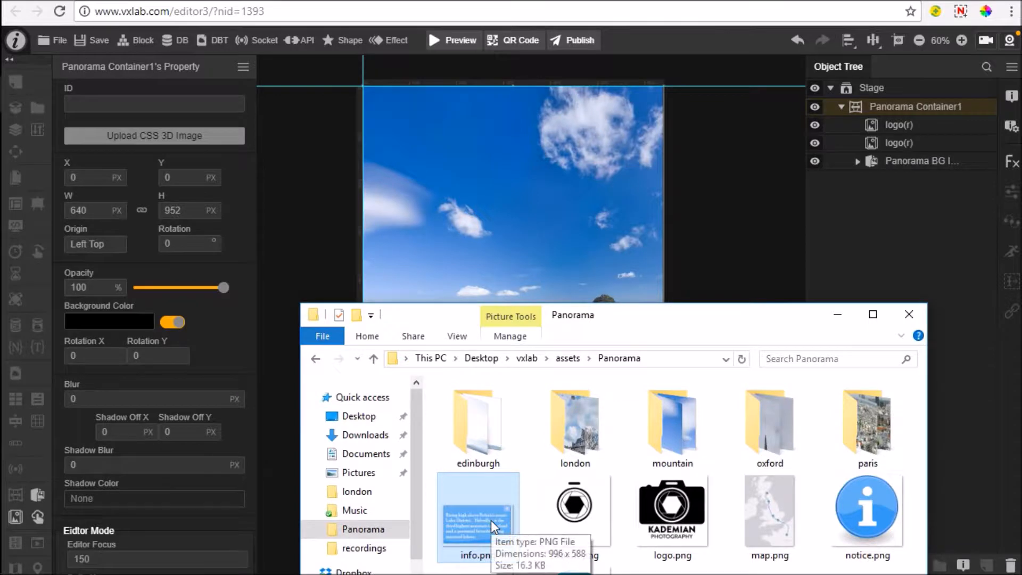
{"action": "left_click_drag", "start_coordinate": [861, 513], "coordinate": [512, 239]}
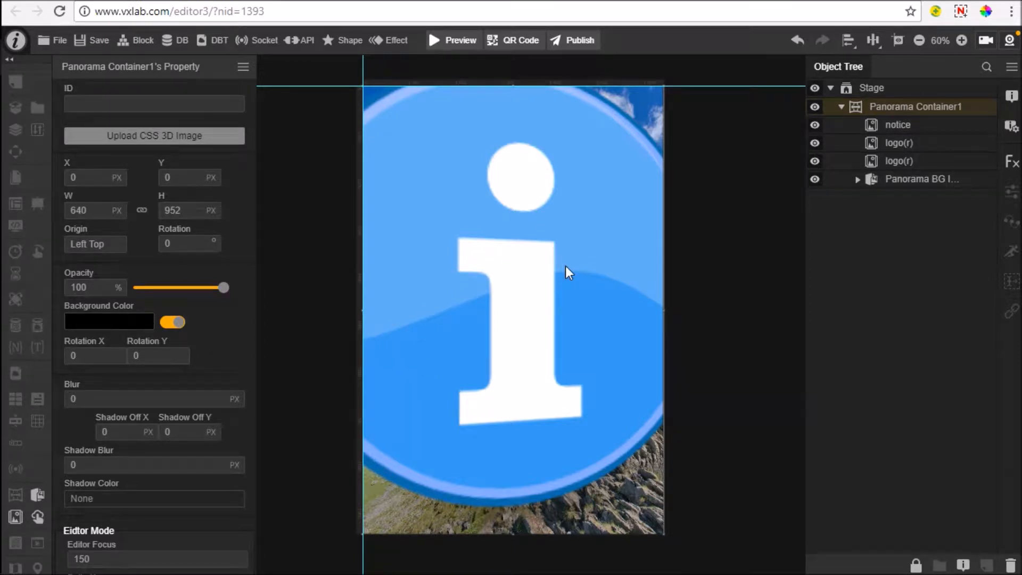
{"action": "left_click", "coordinate": [898, 127]}
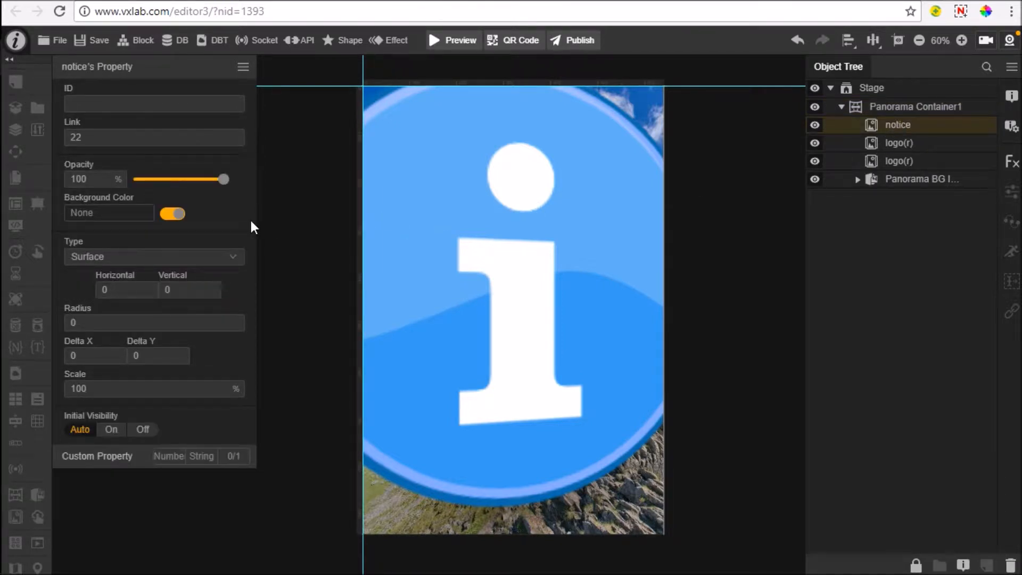
Try radius values of 300 and 700 on the notice image.
{"action": "left_click", "coordinate": [162, 324]}
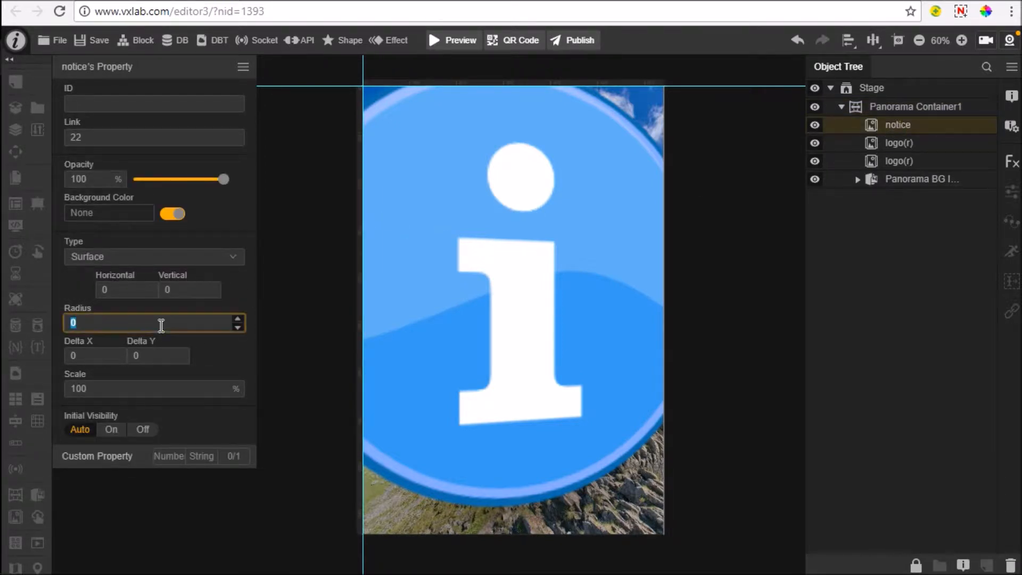
{"action": "type", "text": "300"}
{"action": "key", "text": "Return"}
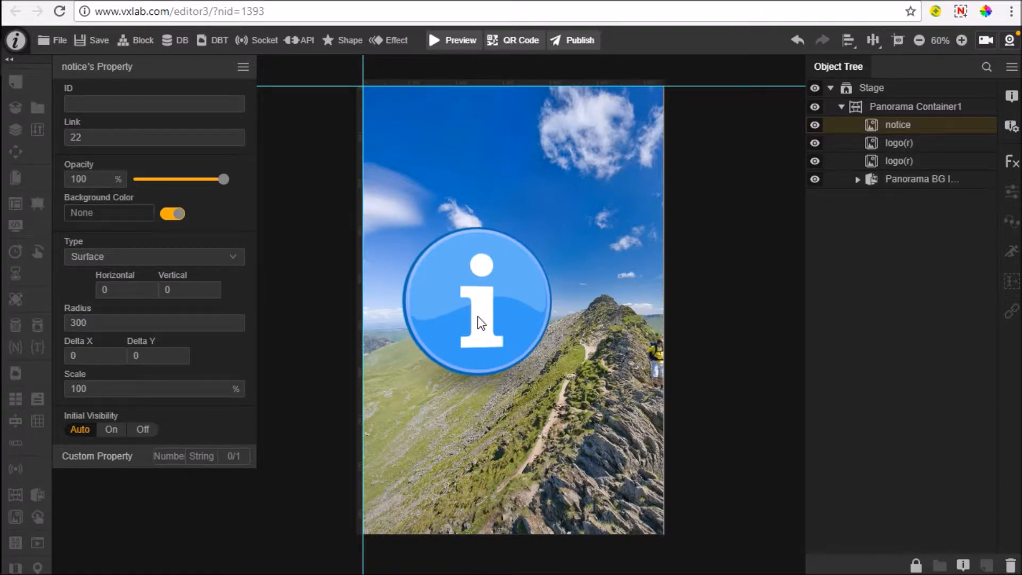
{"action": "double_click", "coordinate": [191, 322]}
{"action": "type", "text": "700"}
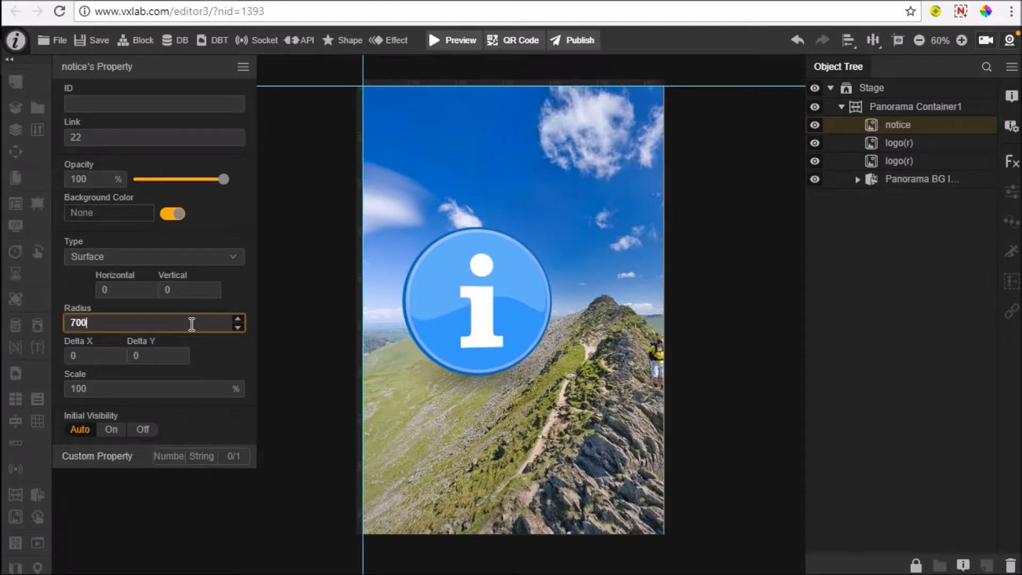
{"action": "key", "text": "Return"}
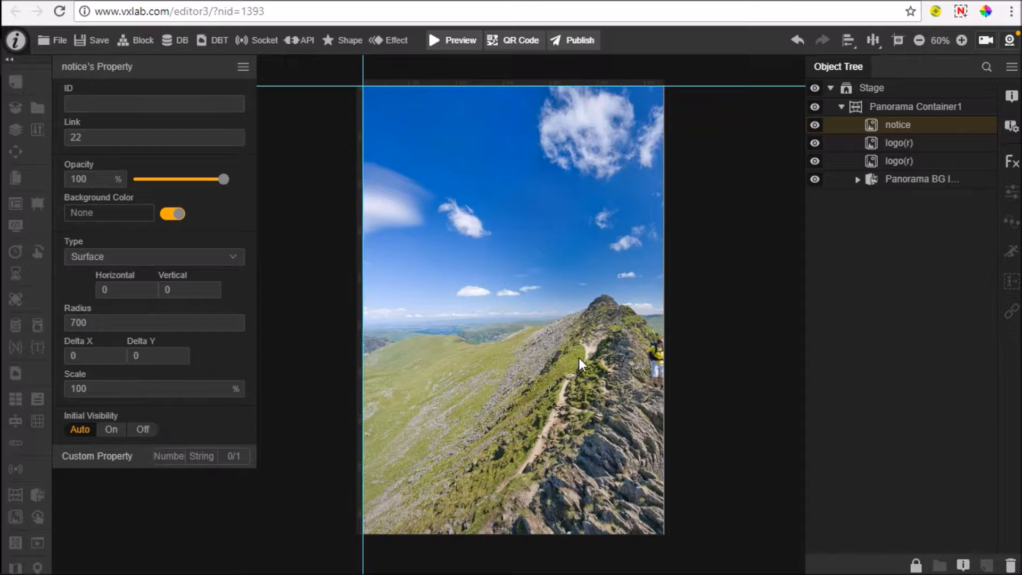
Set the notice image's radius to 500 and its scale to 50%.
{"action": "double_click", "coordinate": [157, 325]}
{"action": "type", "text": "500"}
{"action": "key", "text": "Return"}
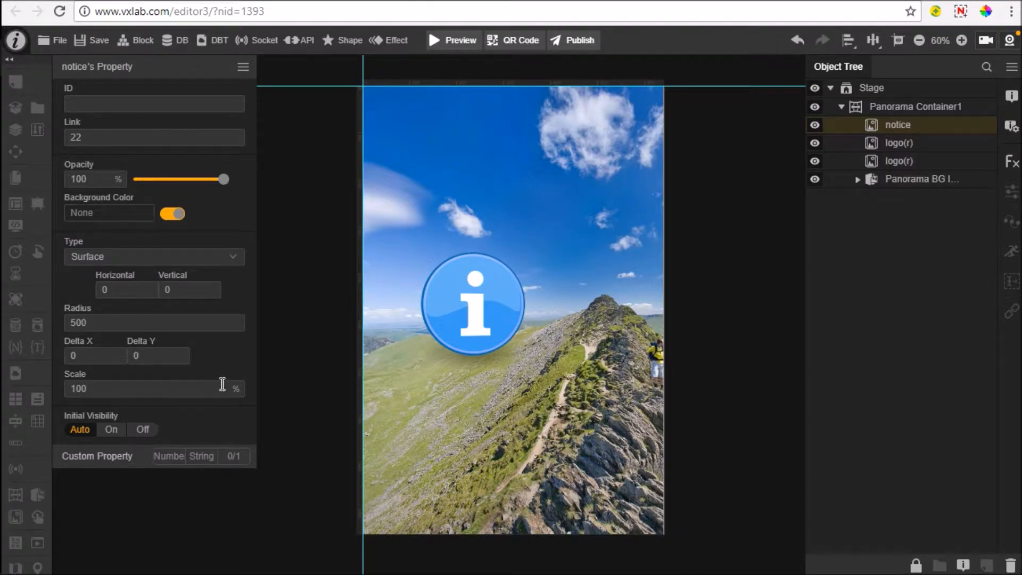
{"action": "double_click", "coordinate": [206, 393]}
{"action": "type", "text": "50"}
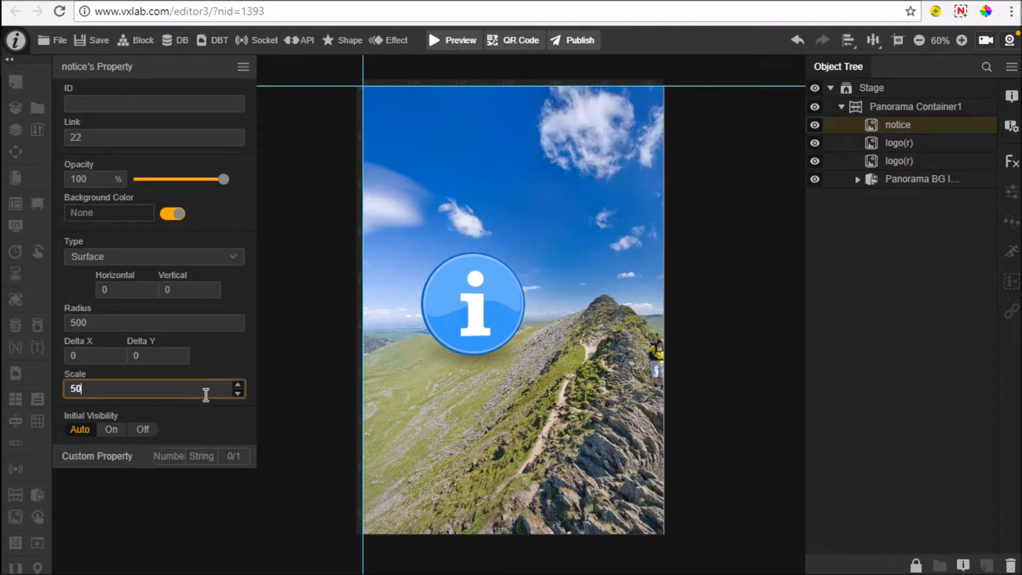
{"action": "key", "text": "Return"}
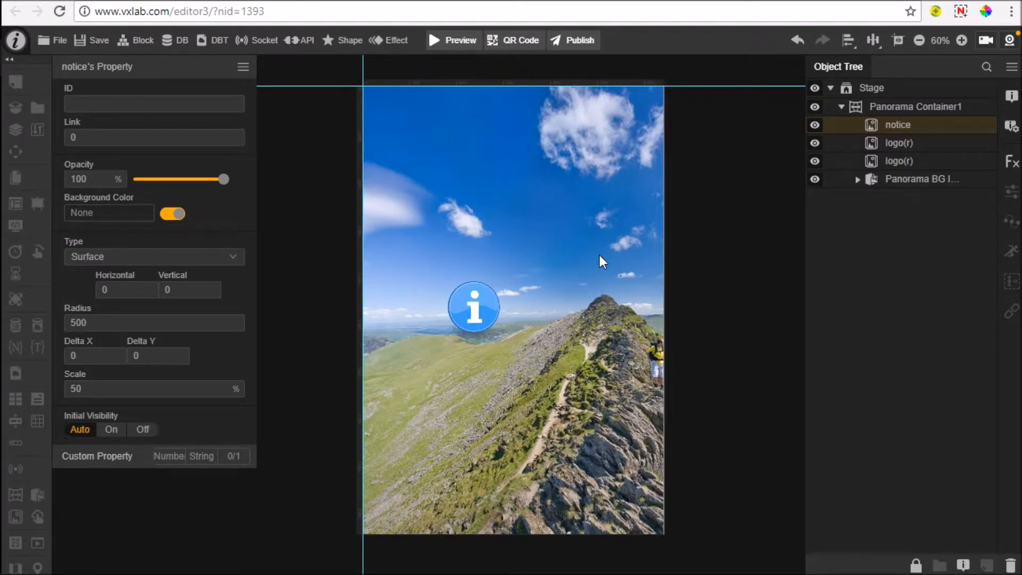
Position the notice image in the panorama at horizontal 33 and vertical 200.
{"action": "double_click", "coordinate": [123, 289]}
{"action": "type", "text": "30"}
{"action": "key", "text": "Return"}
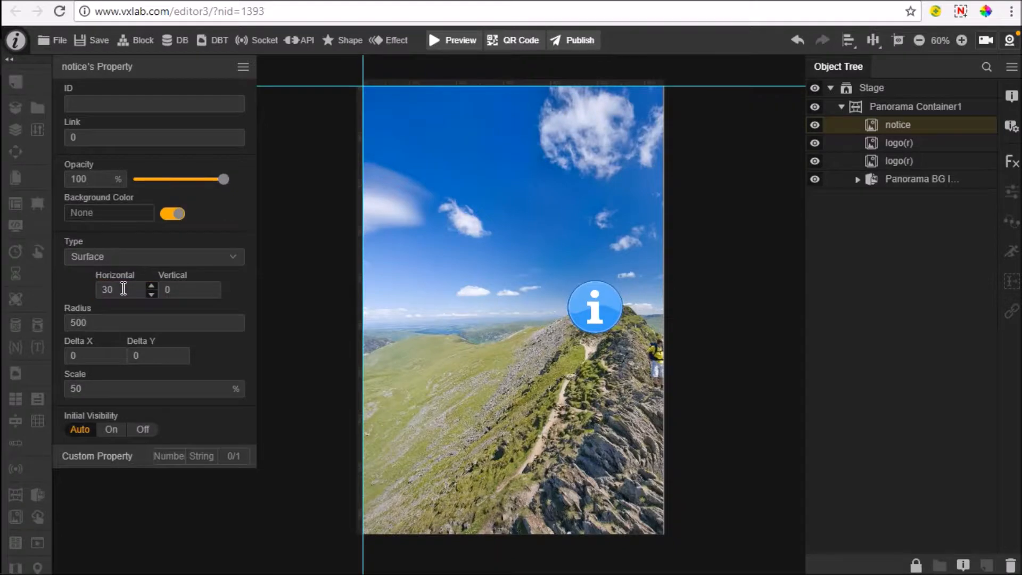
{"action": "double_click", "coordinate": [123, 289]}
{"action": "type", "text": "33"}
{"action": "key", "text": "Return"}
{"action": "double_click", "coordinate": [177, 291]}
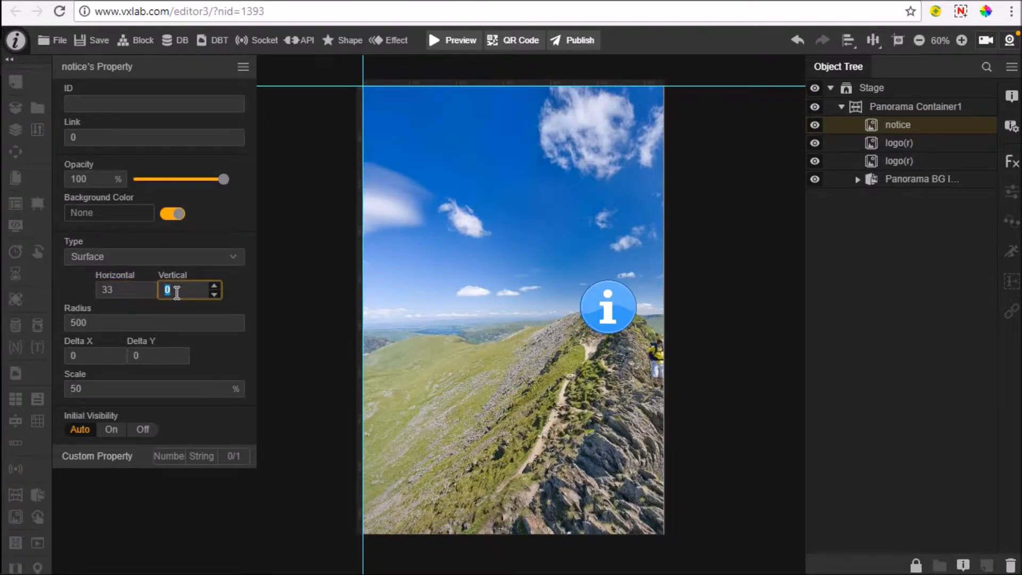
{"action": "type", "text": "200"}
{"action": "key", "text": "Return"}
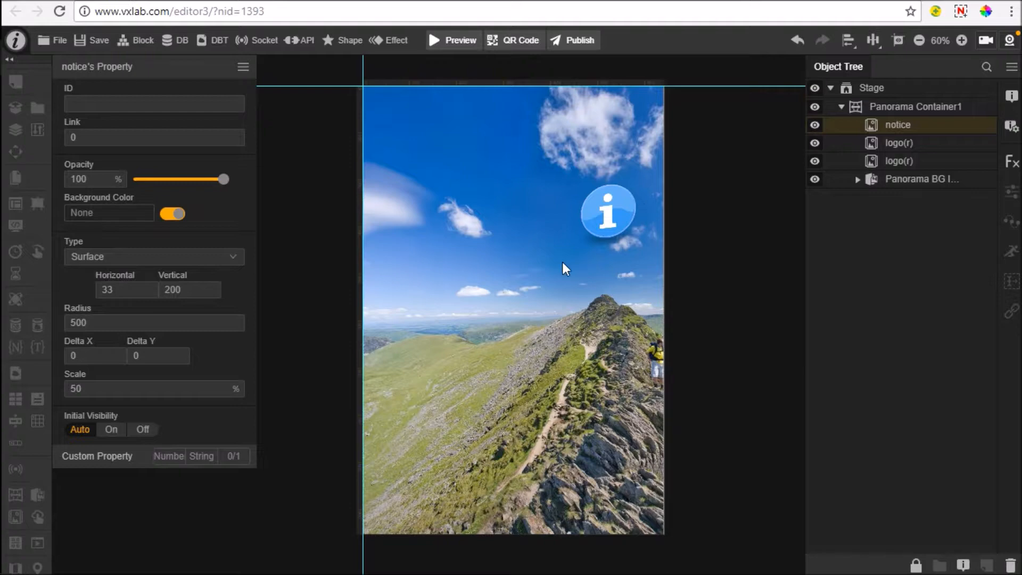
Turn Panorama Container1's editor view to a Delta X of about -49 degrees.
{"action": "scroll", "coordinate": [562, 262], "scroll_direction": "down", "scroll_amount": 1}
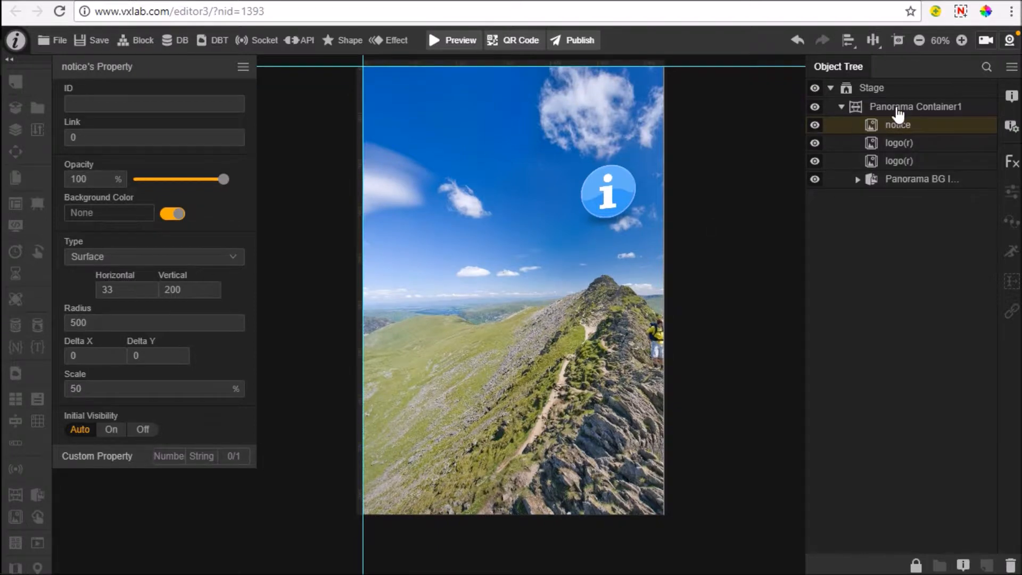
{"action": "left_click", "coordinate": [899, 109]}
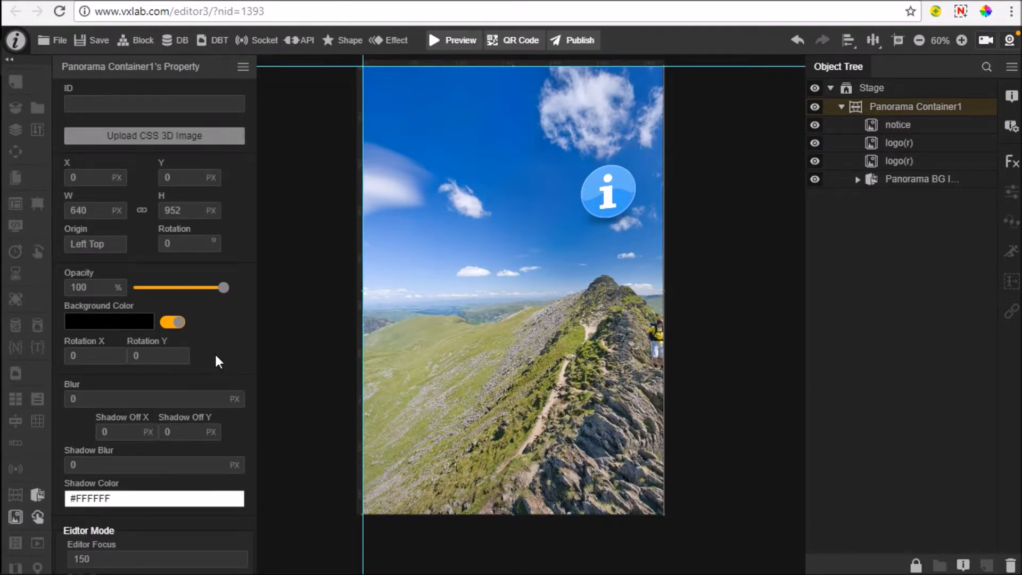
{"action": "scroll", "coordinate": [216, 352], "scroll_direction": "down", "scroll_amount": 5}
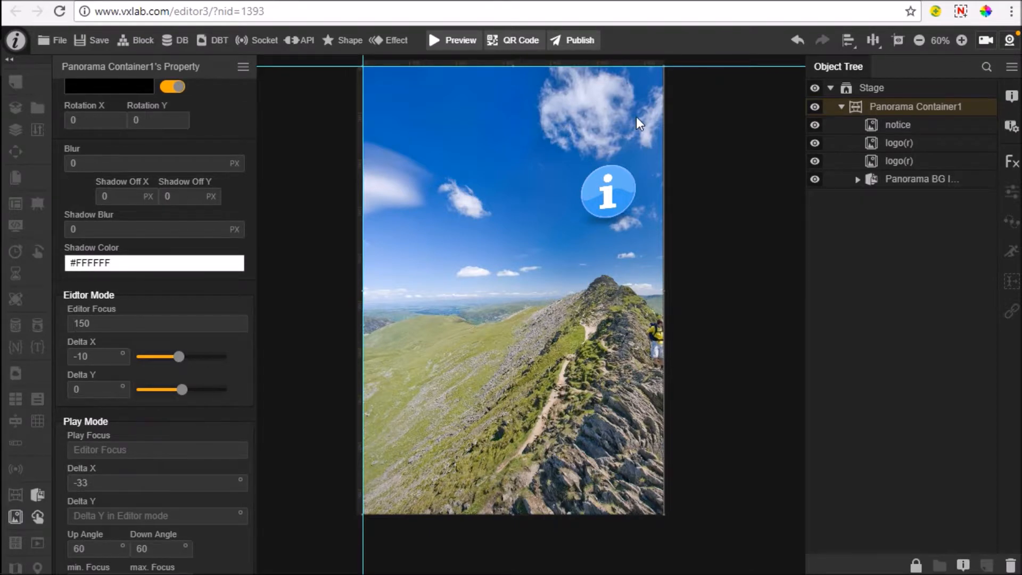
{"action": "left_click_drag", "start_coordinate": [180, 357], "coordinate": [170, 360]}
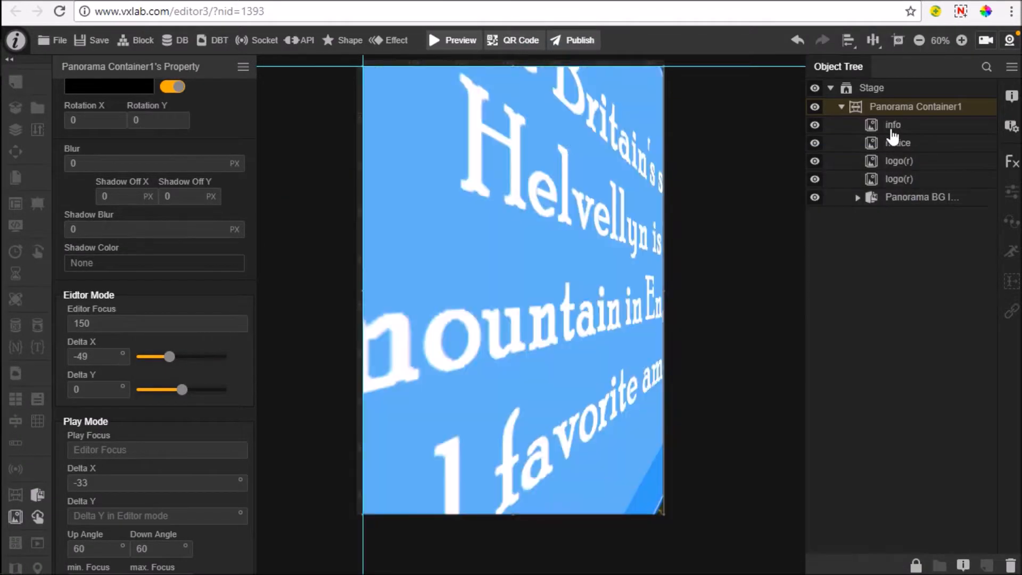
Set the info image's radius to 500 and its scale to 50%.
{"action": "left_click", "coordinate": [107, 322]}
{"action": "type", "text": "50"}
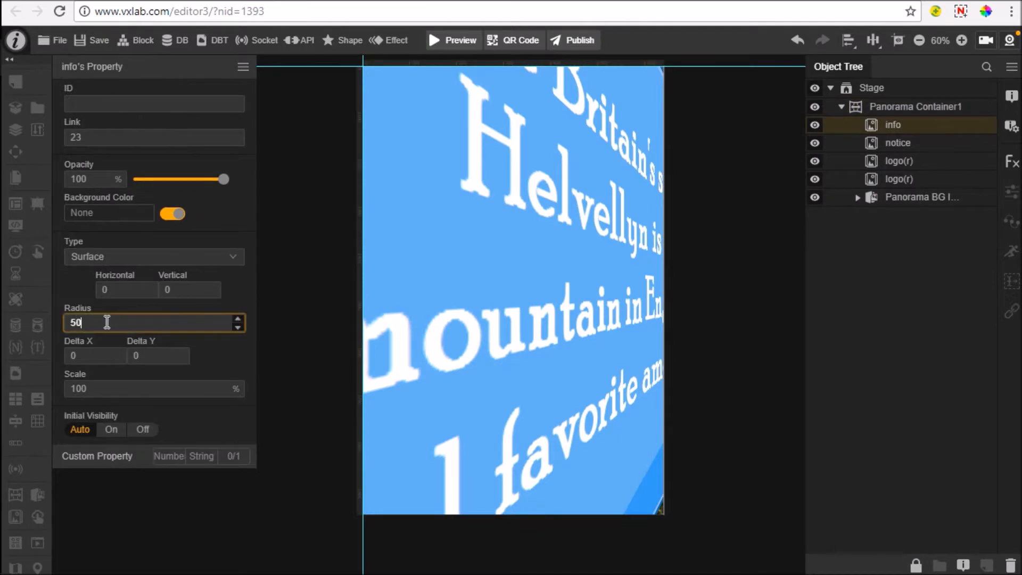
{"action": "type", "text": "0"}
{"action": "left_click", "coordinate": [114, 388]}
{"action": "type", "text": "50"}
Position the info image in the panorama at horizontal 80 and vertical 200.
{"action": "left_click", "coordinate": [114, 290]}
{"action": "type", "text": "80"}
{"action": "left_click", "coordinate": [182, 290]}
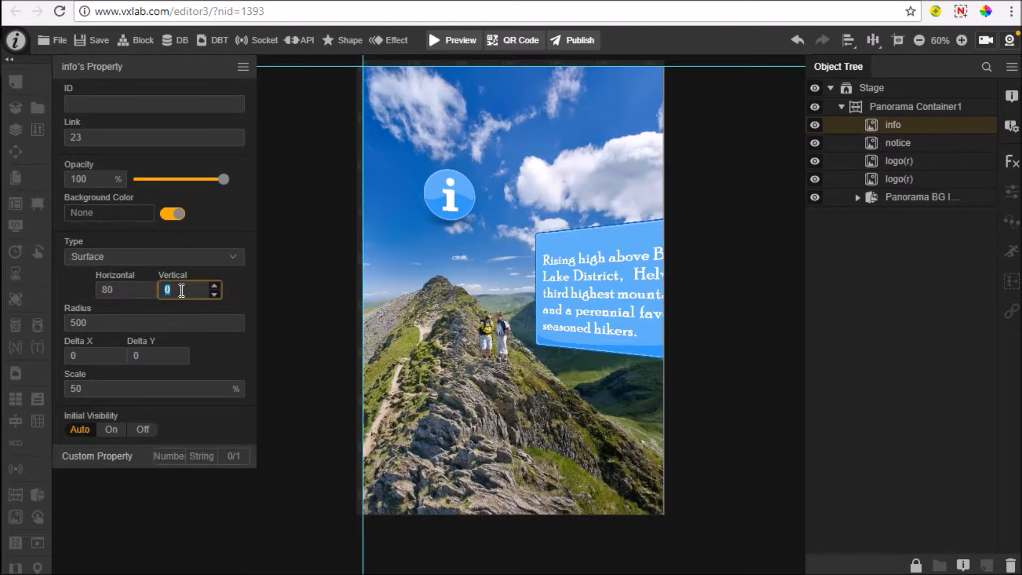
{"action": "type", "text": "200"}
{"action": "key", "text": "Return"}
Set Panorama Container1's editor-mode Delta X to -80 degrees.
{"action": "left_click", "coordinate": [908, 108]}
{"action": "scroll", "coordinate": [103, 501], "scroll_direction": "down", "scroll_amount": 1}
{"action": "left_click", "coordinate": [100, 515]}
{"action": "type", "text": "-80"}
{"action": "key", "text": "Return"}
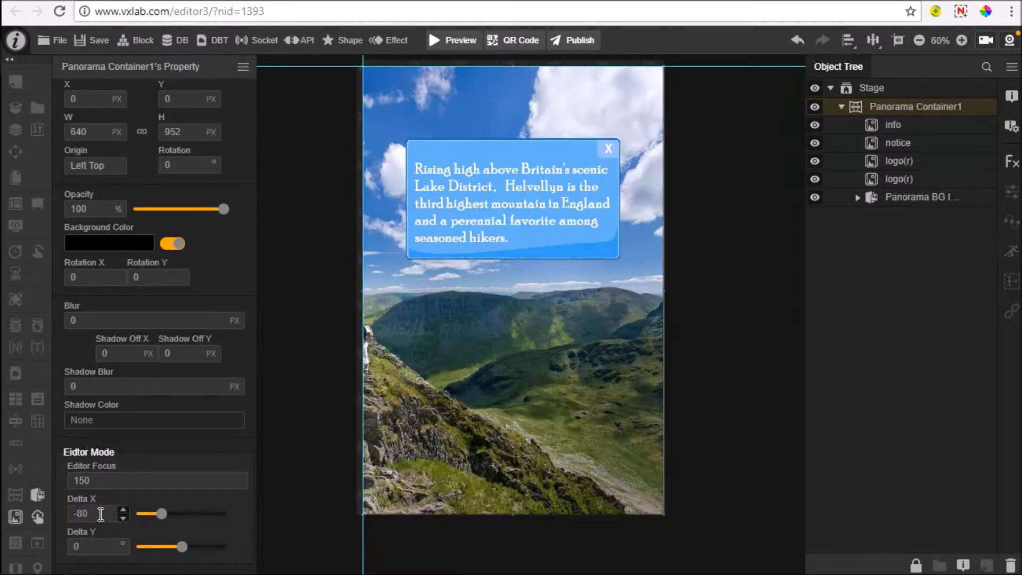
{"action": "left_click", "coordinate": [100, 514]}
{"action": "scroll", "coordinate": [143, 532], "scroll_direction": "down", "scroll_amount": 8}
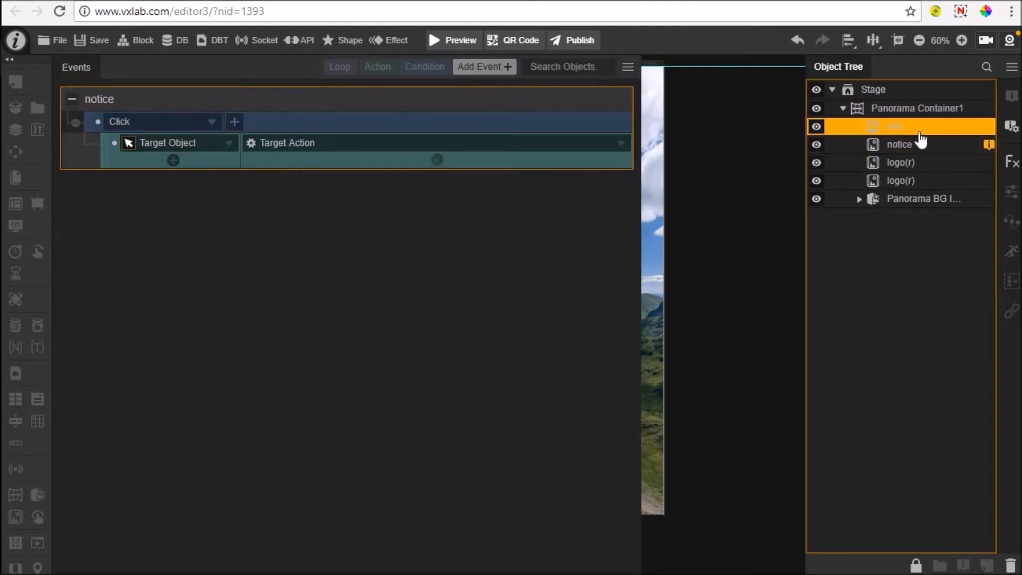
Make the notice image's click event set the info image's Visibility property, and set the info image's initial visibility to Off.
{"action": "left_click_drag", "start_coordinate": [922, 137], "coordinate": [181, 143]}
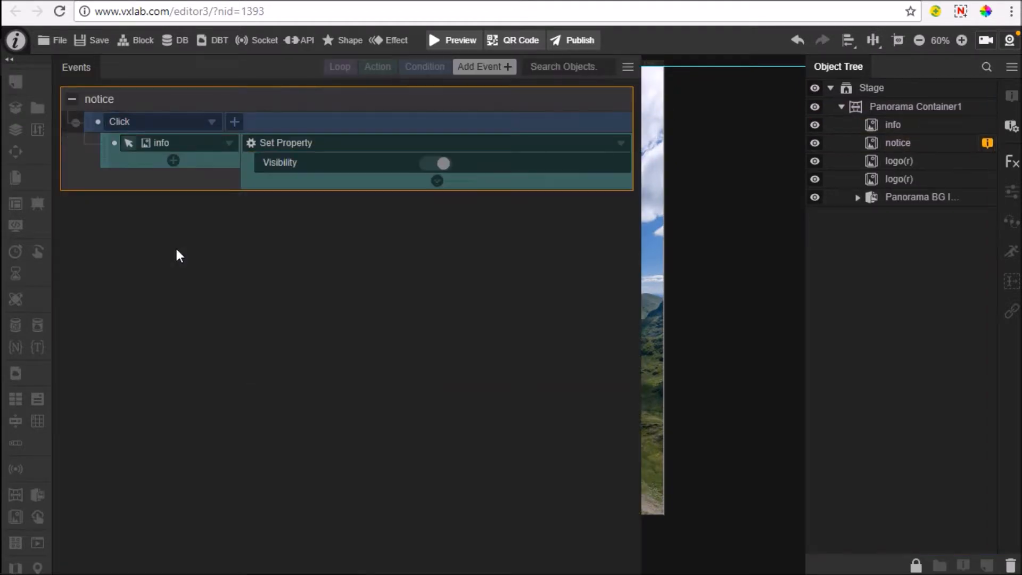
{"action": "left_click", "coordinate": [893, 126]}
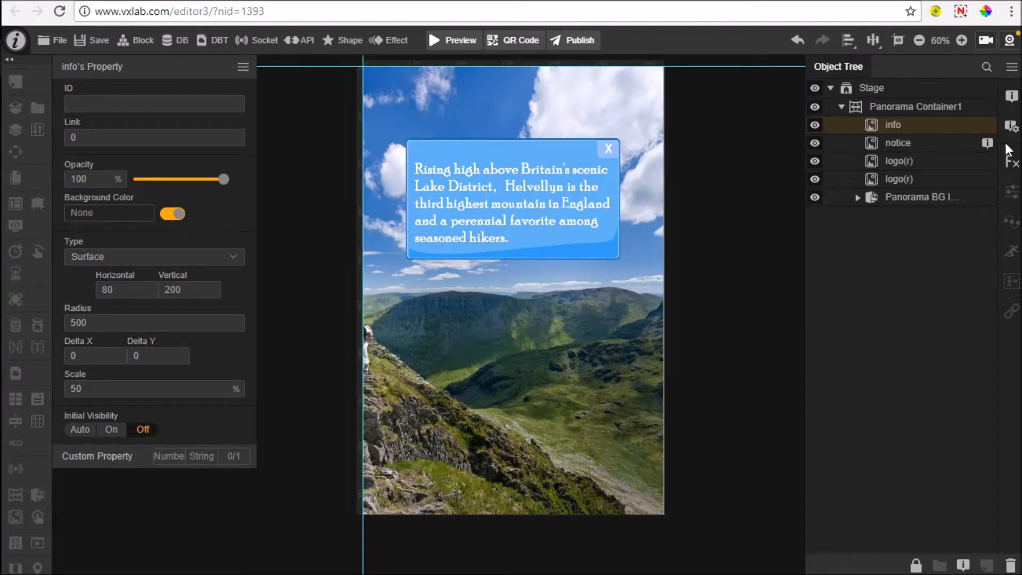
{"action": "left_click", "coordinate": [988, 143]}
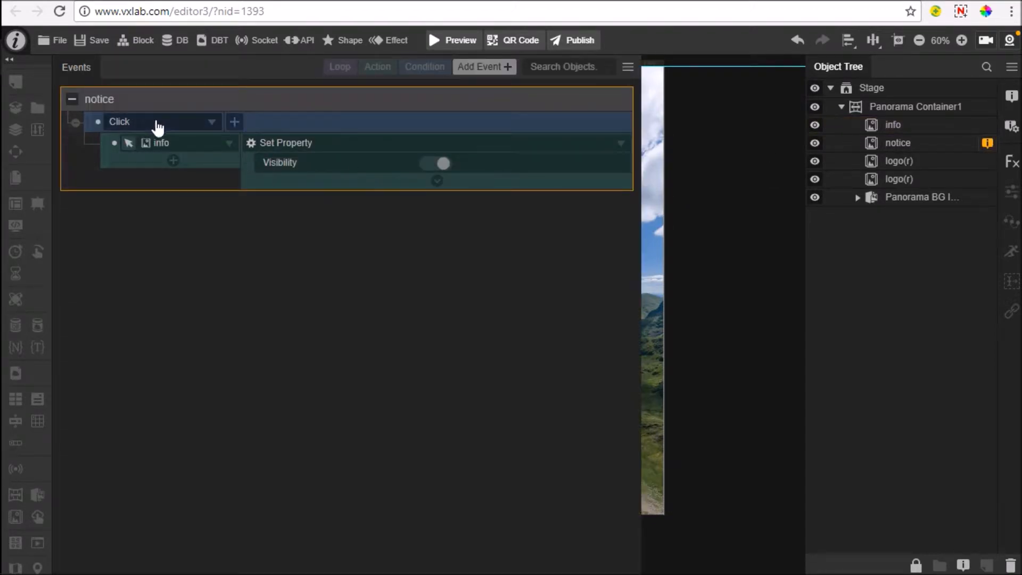
Compile the preview and test that the notice icon opens the information box, rotating the panorama to face it.
{"action": "left_click", "coordinate": [453, 41]}
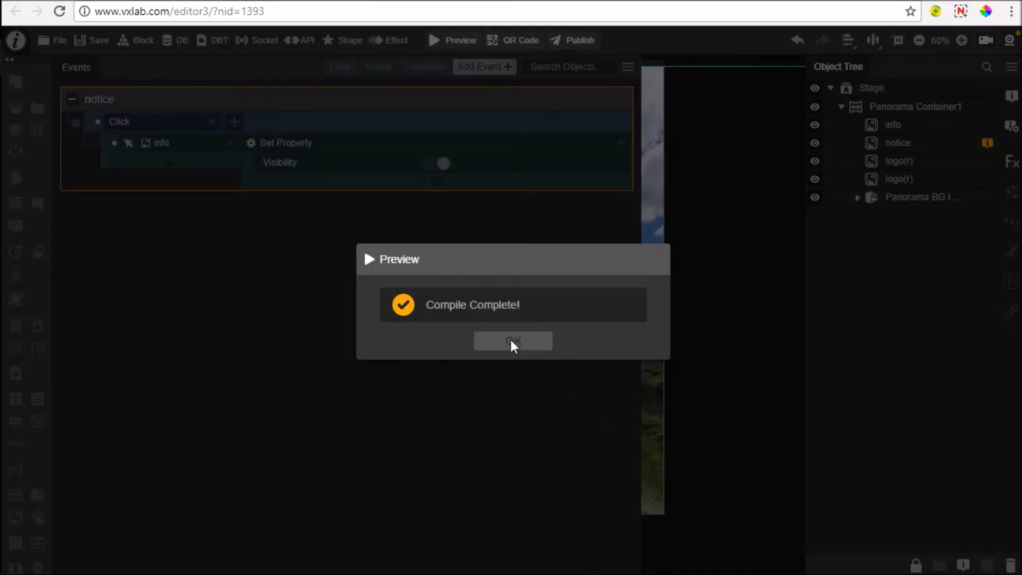
{"action": "left_click", "coordinate": [511, 341]}
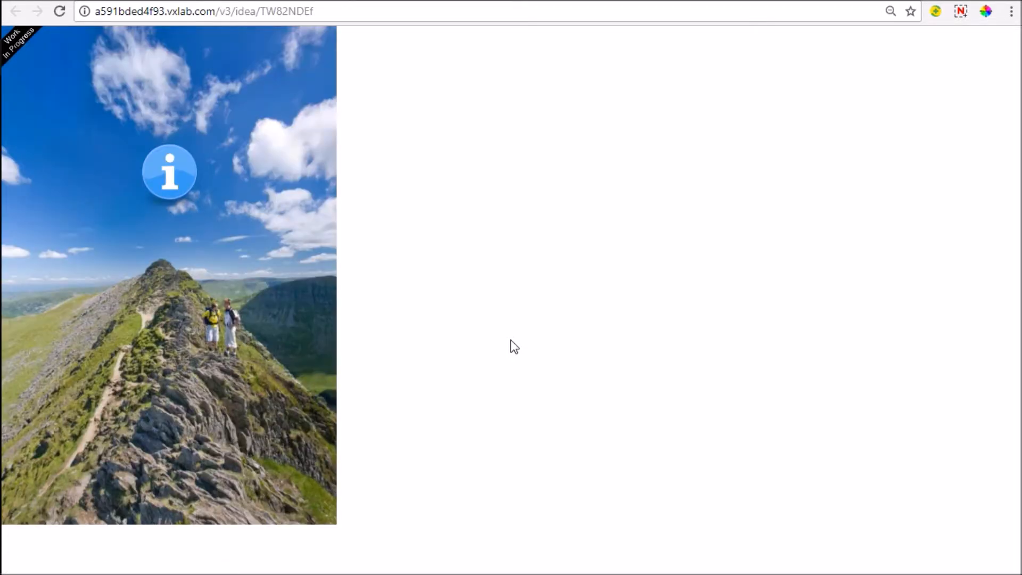
{"action": "left_click_drag", "start_coordinate": [294, 341], "coordinate": [156, 223]}
{"action": "left_click", "coordinate": [176, 154]}
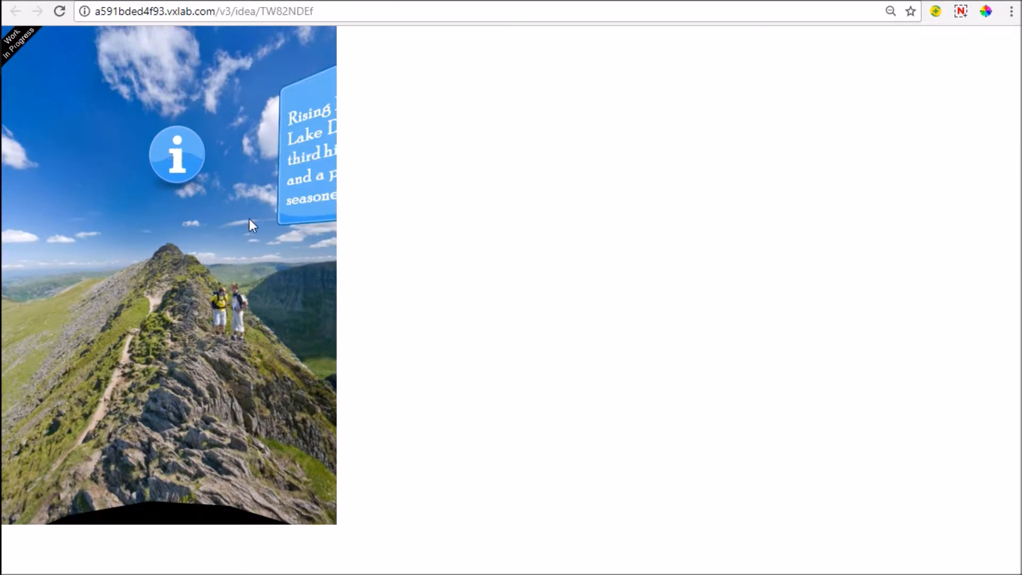
{"action": "left_click_drag", "start_coordinate": [274, 295], "coordinate": [196, 324]}
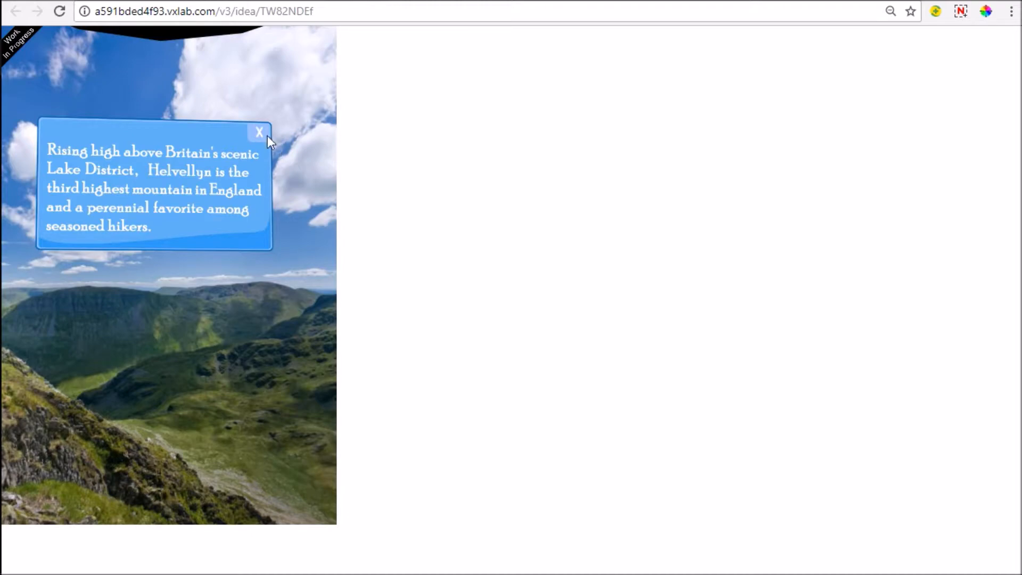
Return to the editor, place a panorama tap area about 198 by 120 px in Panorama Container1, and select it.
{"action": "left_click", "coordinate": [520, 1]}
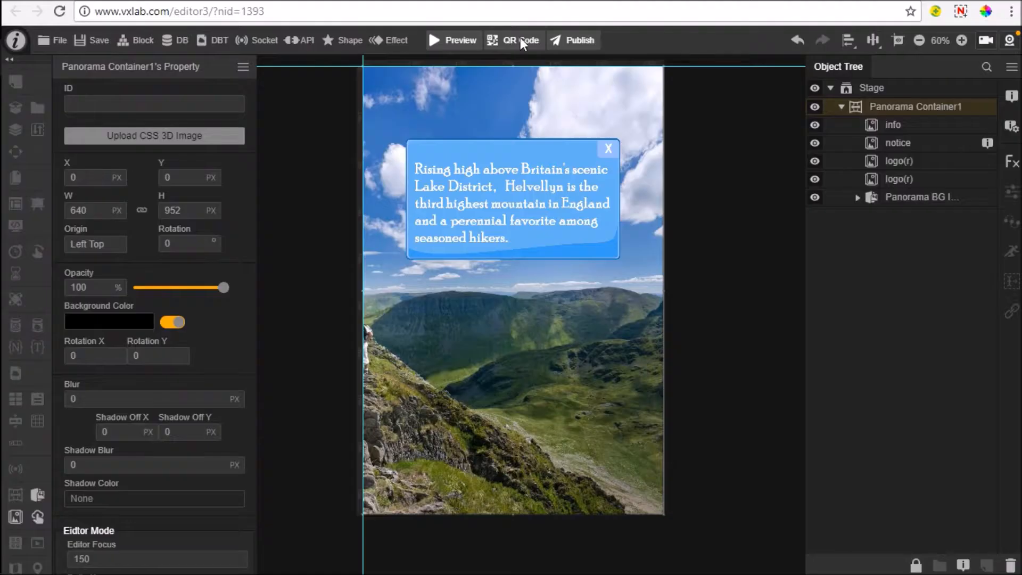
{"action": "left_click", "coordinate": [36, 518]}
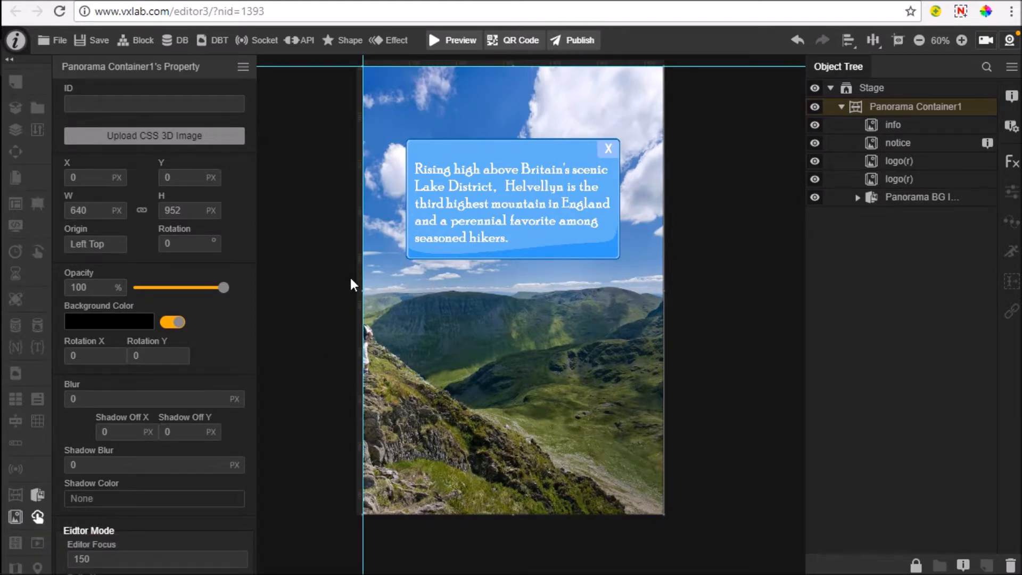
{"action": "left_click", "coordinate": [564, 329]}
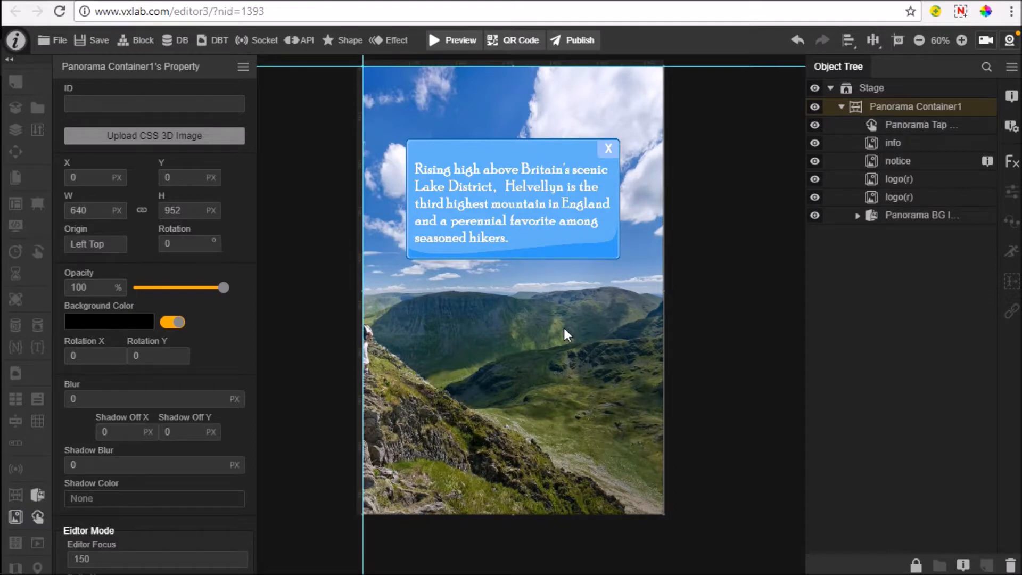
{"action": "left_click", "coordinate": [942, 126]}
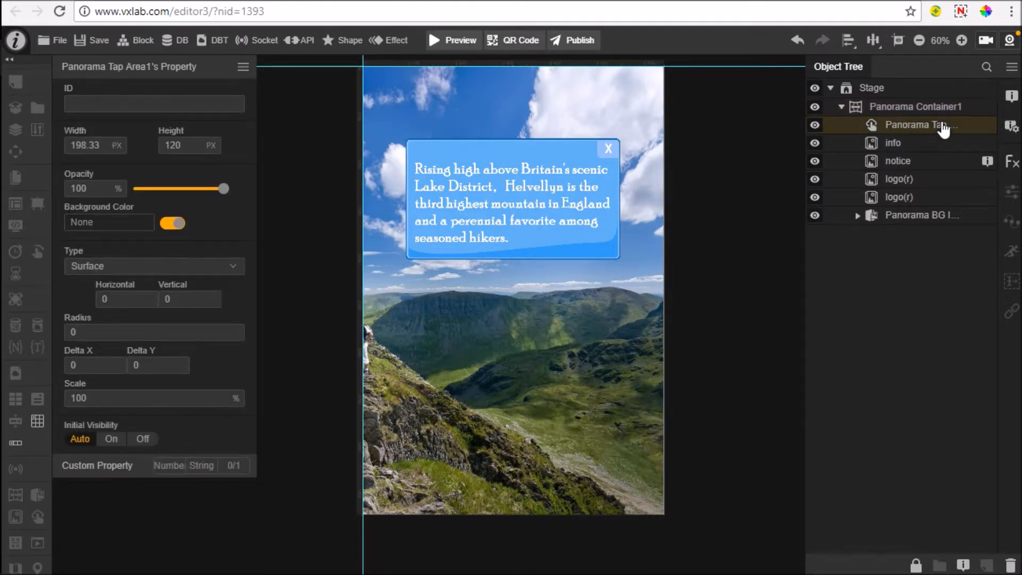
Give the panorama tap area a red #FF1808 background and set its radius to 500.
{"action": "left_click", "coordinate": [125, 224]}
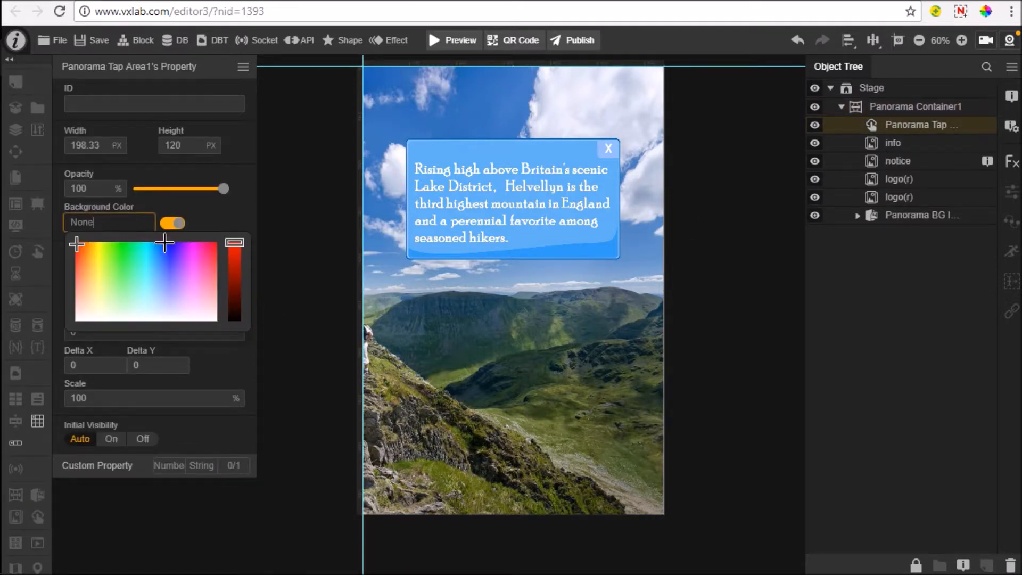
{"action": "left_click", "coordinate": [233, 245]}
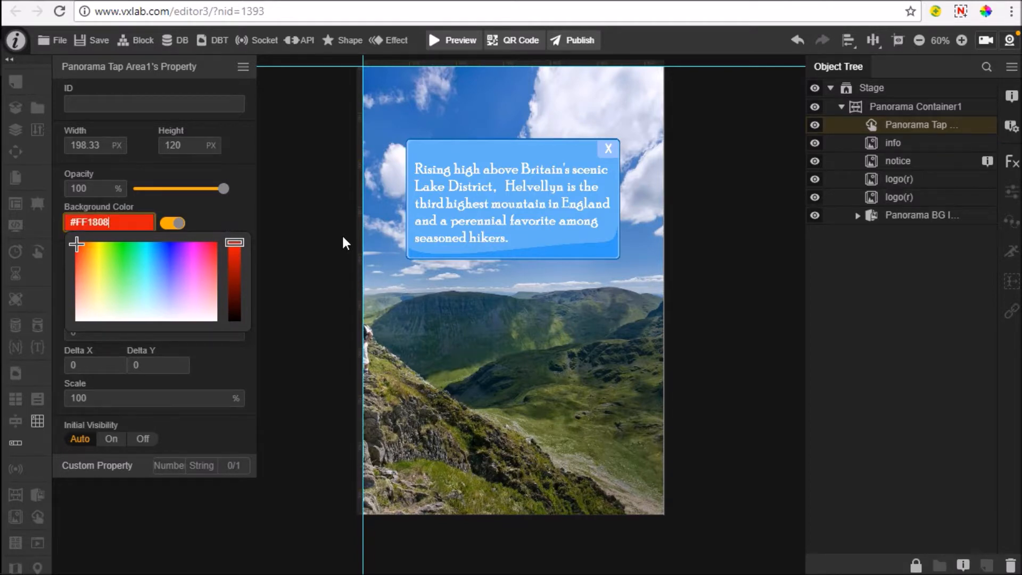
{"action": "left_click", "coordinate": [319, 251]}
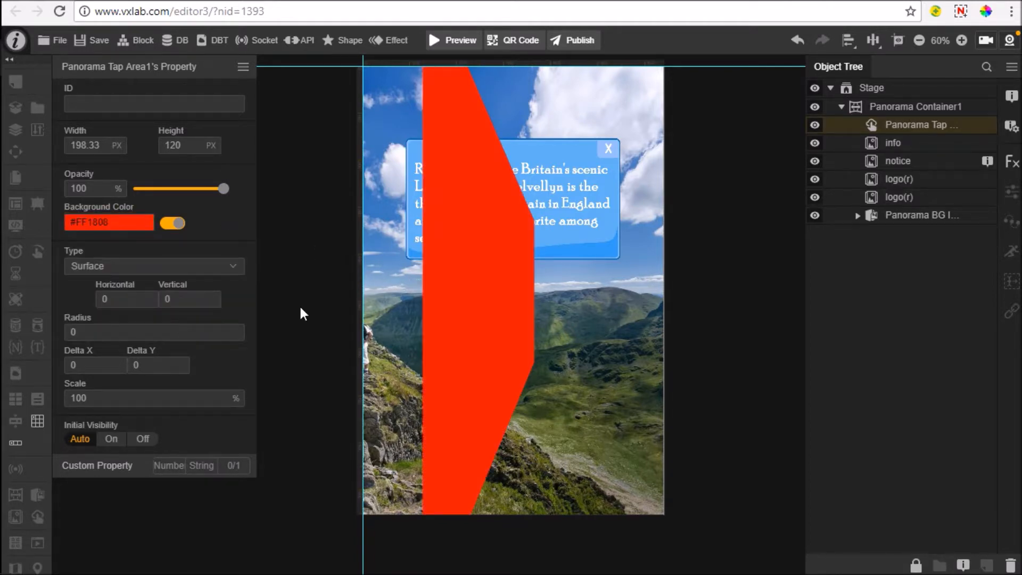
{"action": "left_click", "coordinate": [114, 337]}
{"action": "type", "text": "500"}
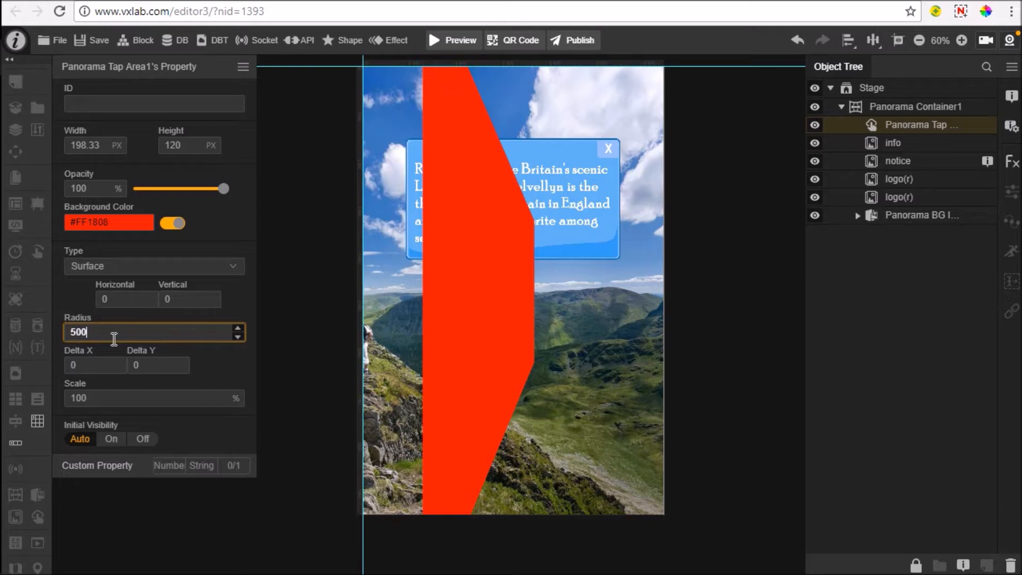
{"action": "left_click", "coordinate": [110, 356]}
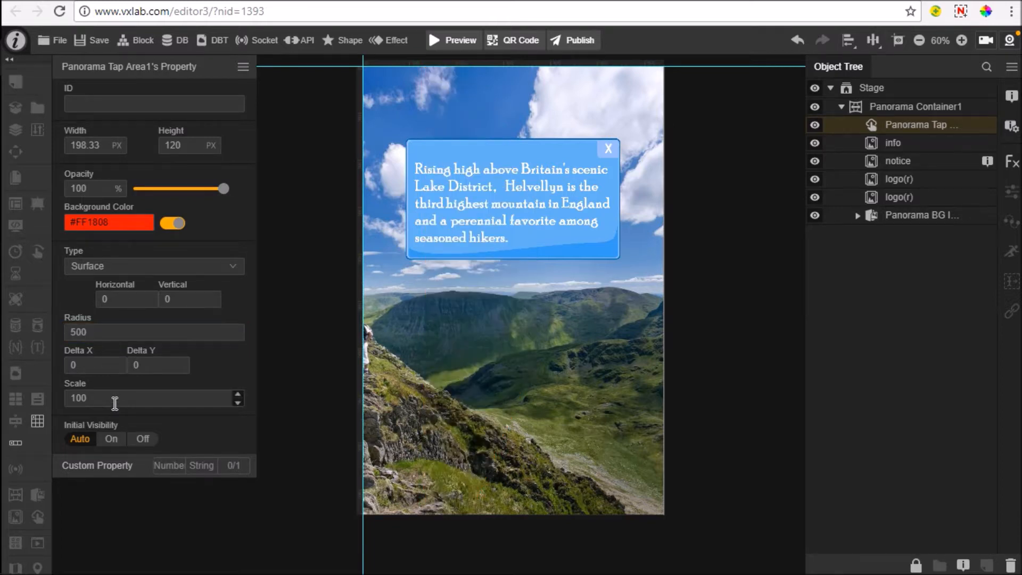
Try positioning the tap area over the information box at horizontal 80 and vertical 300, keeping Delta X at 0.
{"action": "double_click", "coordinate": [124, 300]}
{"action": "type", "text": "90"}
{"action": "double_click", "coordinate": [188, 299]}
{"action": "type", "text": "300"}
{"action": "double_click", "coordinate": [124, 300]}
{"action": "type", "text": "80"}
{"action": "double_click", "coordinate": [101, 365]}
{"action": "type", "text": "1"}
{"action": "double_click", "coordinate": [101, 365]}
{"action": "type", "text": "0"}
{"action": "double_click", "coordinate": [154, 367]}
Resize the tap area to 100 px wide and 60 px high.
{"action": "double_click", "coordinate": [77, 144]}
{"action": "type", "text": "100"}
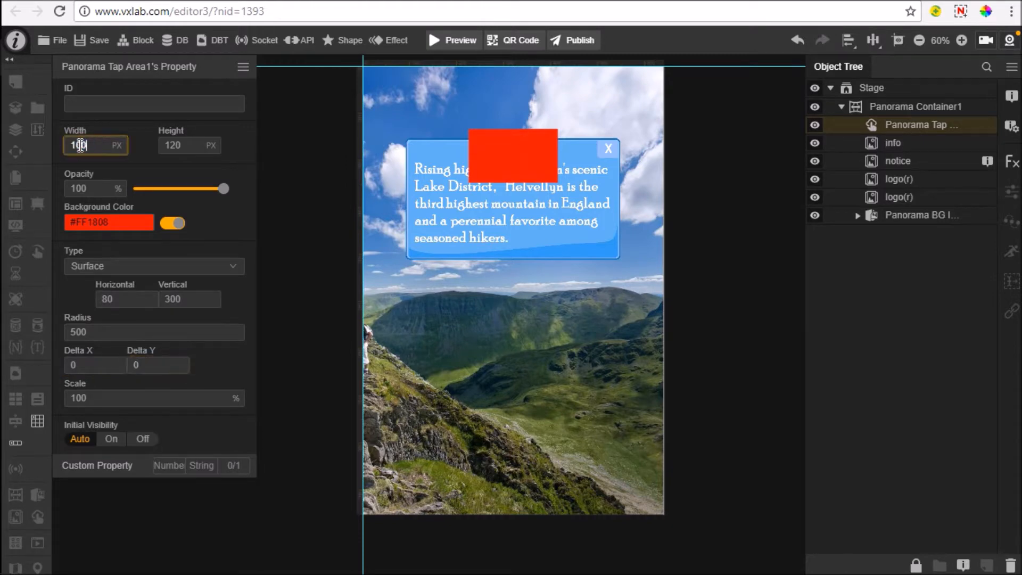
{"action": "double_click", "coordinate": [188, 143]}
{"action": "type", "text": "60"}
{"action": "key", "text": "Return"}
{"action": "double_click", "coordinate": [188, 142]}
Shift the tap area towards the information box's X, trying vertical 320, horizontal 100 and vertical 310.
{"action": "double_click", "coordinate": [121, 302]}
{"action": "double_click", "coordinate": [178, 301]}
{"action": "type", "text": "320"}
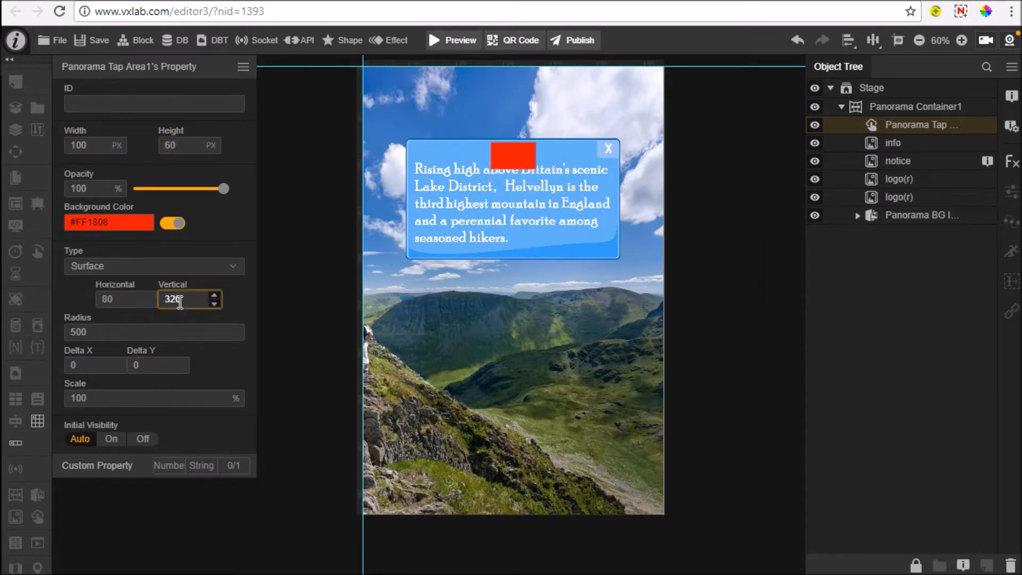
{"action": "key", "text": "Return"}
{"action": "double_click", "coordinate": [108, 301]}
{"action": "type", "text": "100"}
{"action": "key", "text": "Return"}
{"action": "double_click", "coordinate": [176, 300]}
{"action": "type", "text": "310"}
{"action": "key", "text": "Return"}
Place the tap area over the information box's X at horizontal 101 and vertical 305, and turn off its background color.
{"action": "double_click", "coordinate": [108, 299]}
{"action": "type", "text": "101"}
{"action": "key", "text": "Return"}
{"action": "double_click", "coordinate": [181, 301]}
{"action": "type", "text": "305"}
{"action": "key", "text": "Return"}
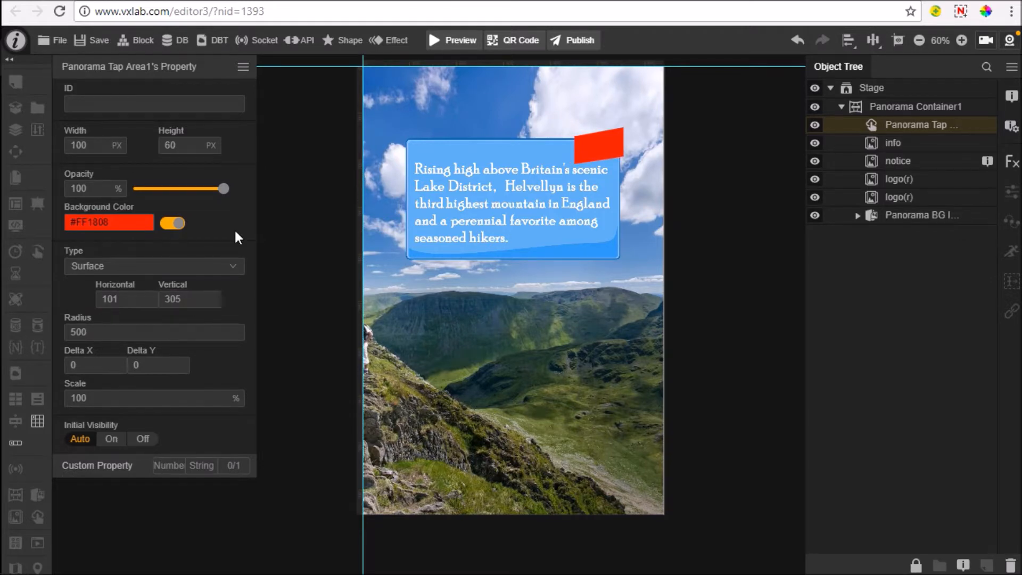
{"action": "left_click", "coordinate": [180, 224]}
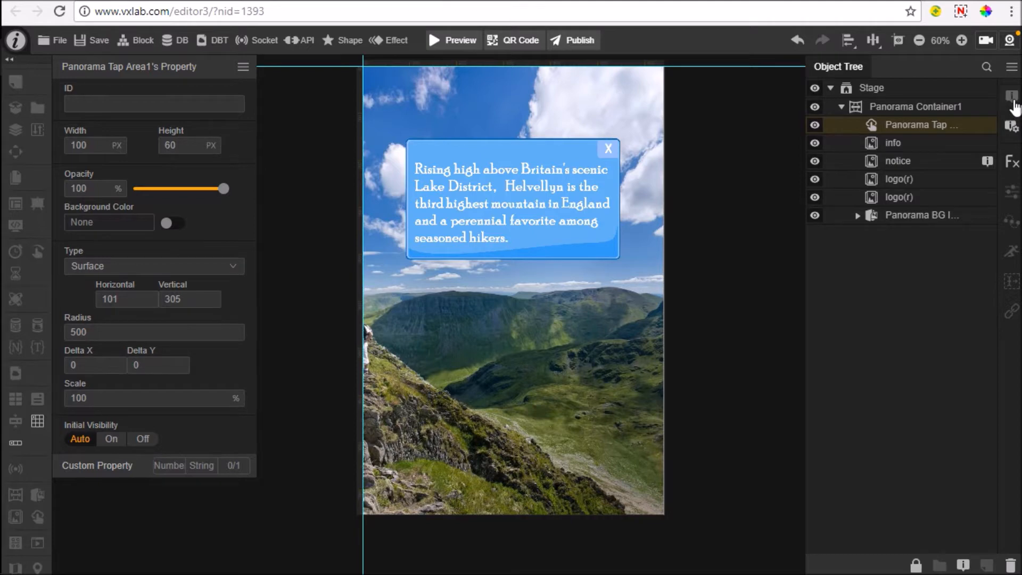
Add a click event to the tap area that sets the info image's Visibility property to off.
{"action": "left_click", "coordinate": [1013, 101]}
{"action": "left_click", "coordinate": [202, 133]}
{"action": "left_click", "coordinate": [142, 148]}
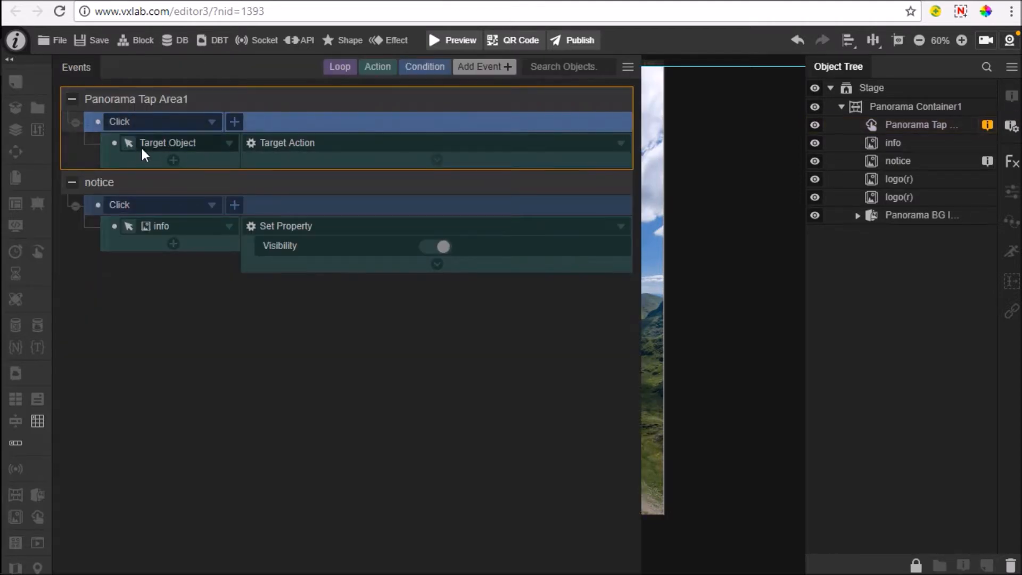
{"action": "left_click", "coordinate": [128, 144]}
{"action": "left_click", "coordinate": [932, 153]}
{"action": "left_click", "coordinate": [263, 147]}
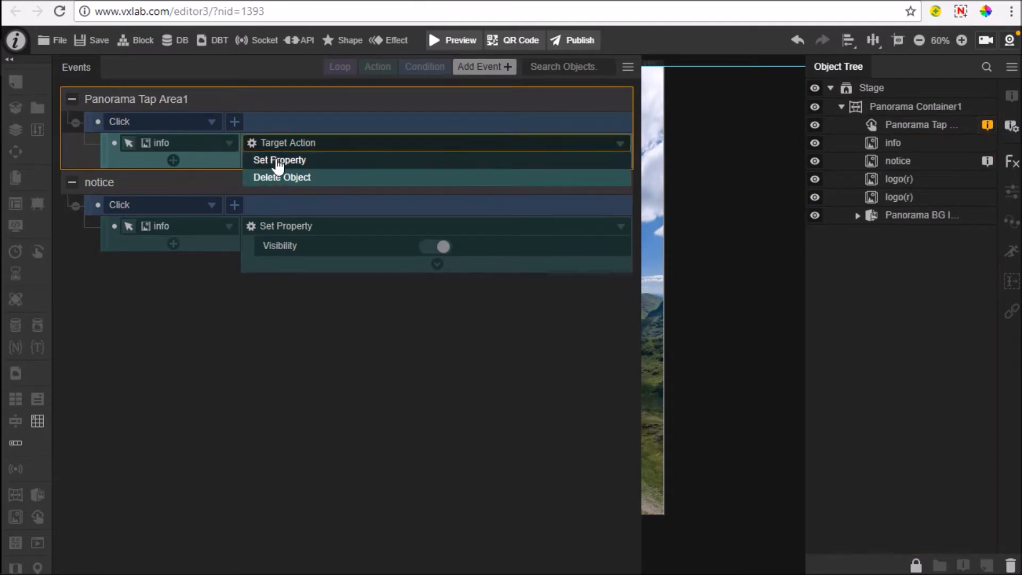
{"action": "left_click", "coordinate": [278, 161]}
{"action": "left_click", "coordinate": [433, 300]}
{"action": "left_click", "coordinate": [434, 300]}
{"action": "left_click", "coordinate": [156, 274]}
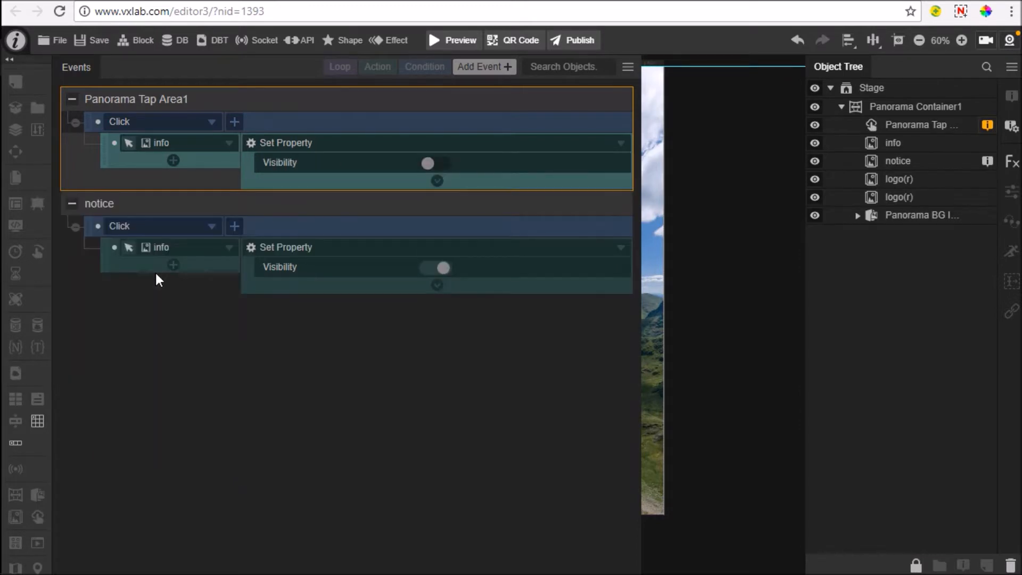
Compile the preview and test opening the information box with the notice icon and closing it with its X, rotating the panorama as needed.
{"action": "left_click", "coordinate": [451, 42]}
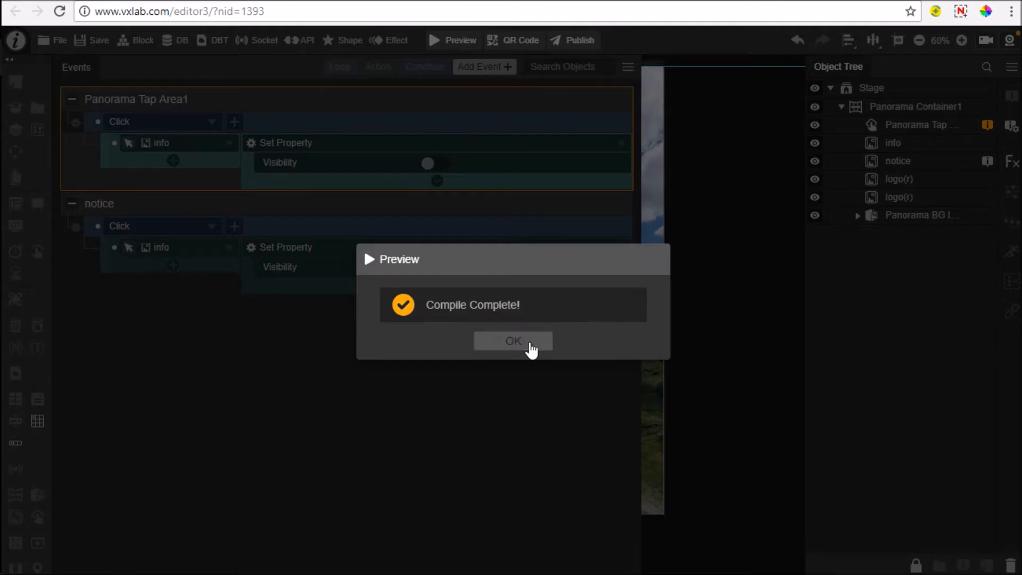
{"action": "left_click", "coordinate": [532, 347]}
{"action": "left_click", "coordinate": [169, 184]}
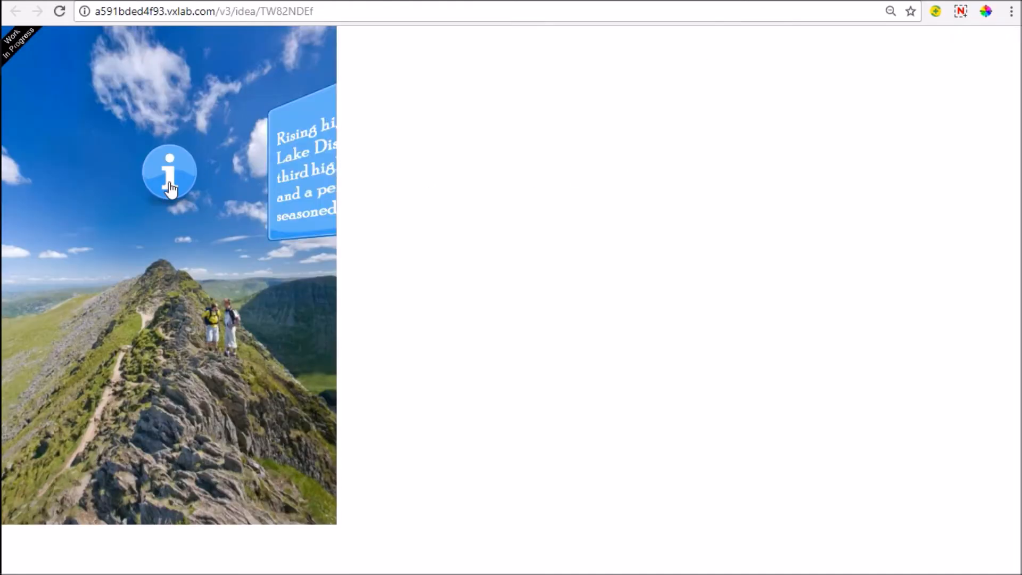
{"action": "left_click_drag", "start_coordinate": [213, 316], "coordinate": [154, 274]}
{"action": "left_click", "coordinate": [267, 110]}
{"action": "left_click_drag", "start_coordinate": [128, 235], "coordinate": [178, 216]}
{"action": "left_click", "coordinate": [146, 166]}
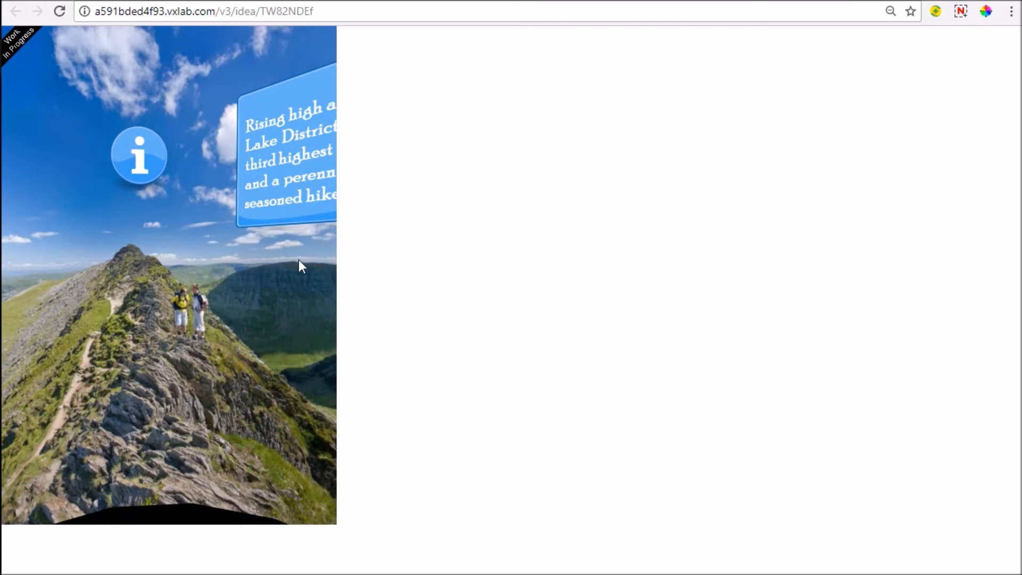
{"action": "left_click_drag", "start_coordinate": [300, 253], "coordinate": [225, 273]}
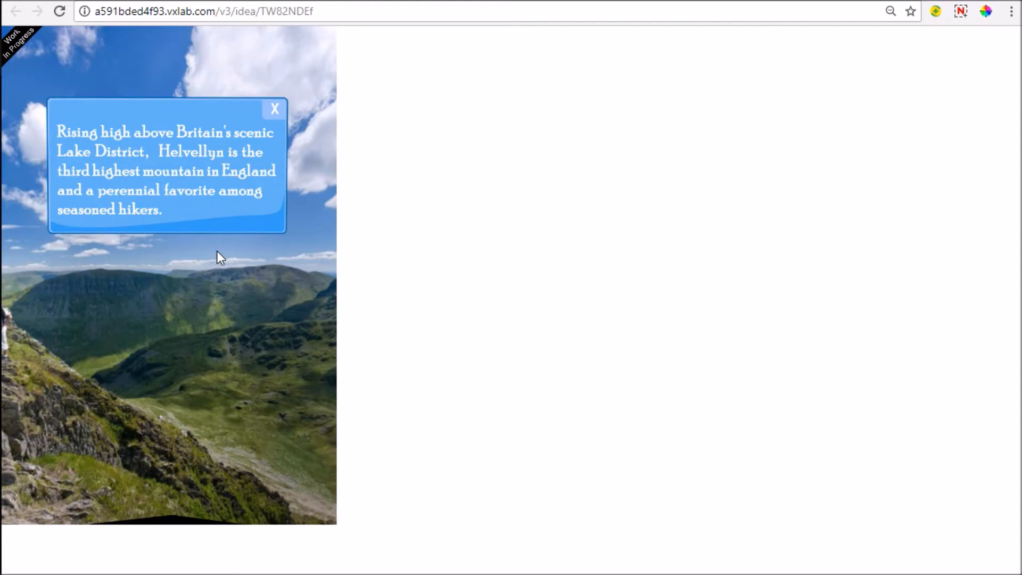
Return to the editor and add a Step to Position action on Panorama Container1 to the notice image's click event.
{"action": "key", "text": "ctrl+Tab"}
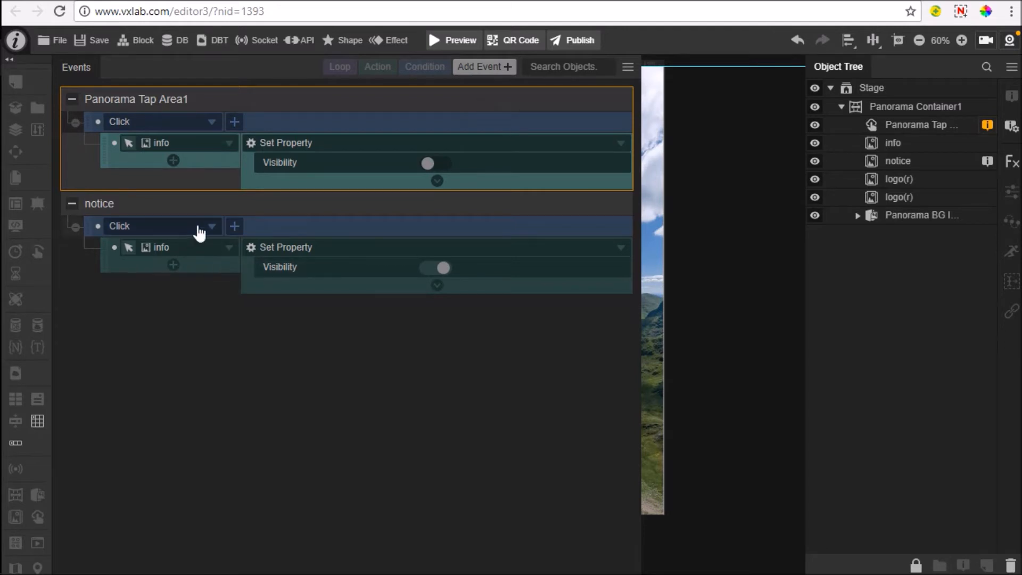
{"action": "left_click", "coordinate": [173, 265]}
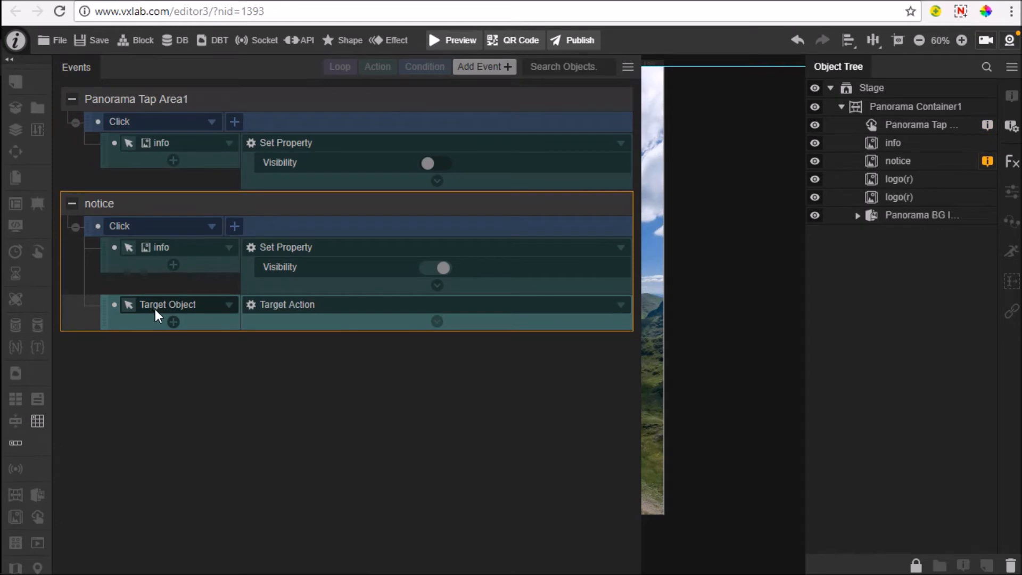
{"action": "left_click", "coordinate": [221, 305]}
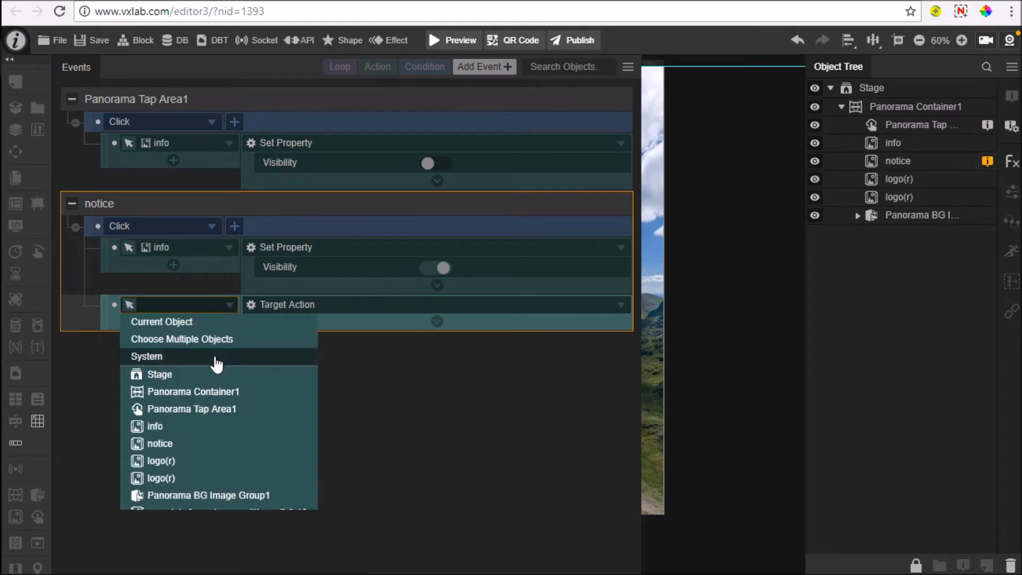
{"action": "left_click", "coordinate": [210, 396]}
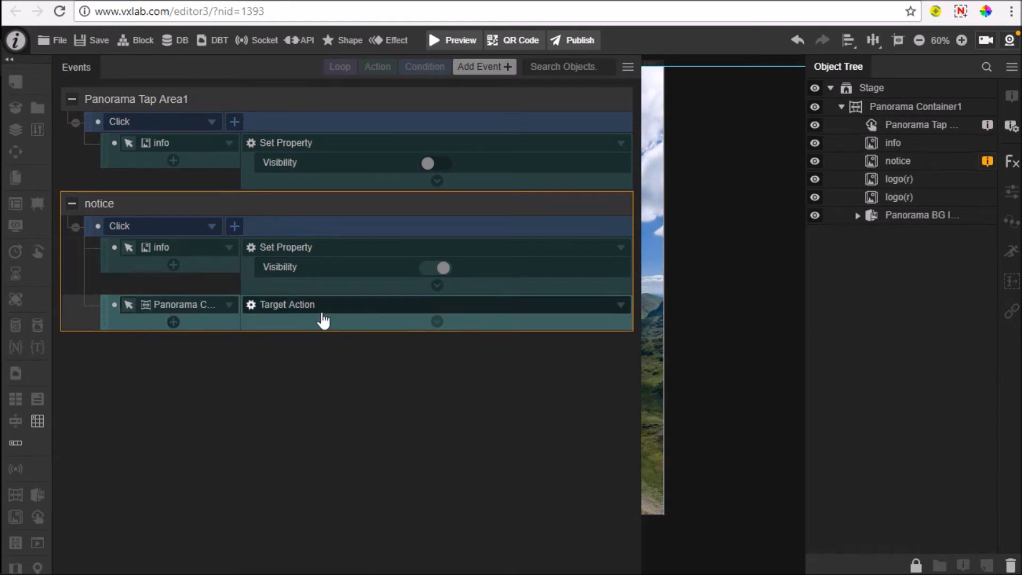
{"action": "left_click", "coordinate": [354, 309]}
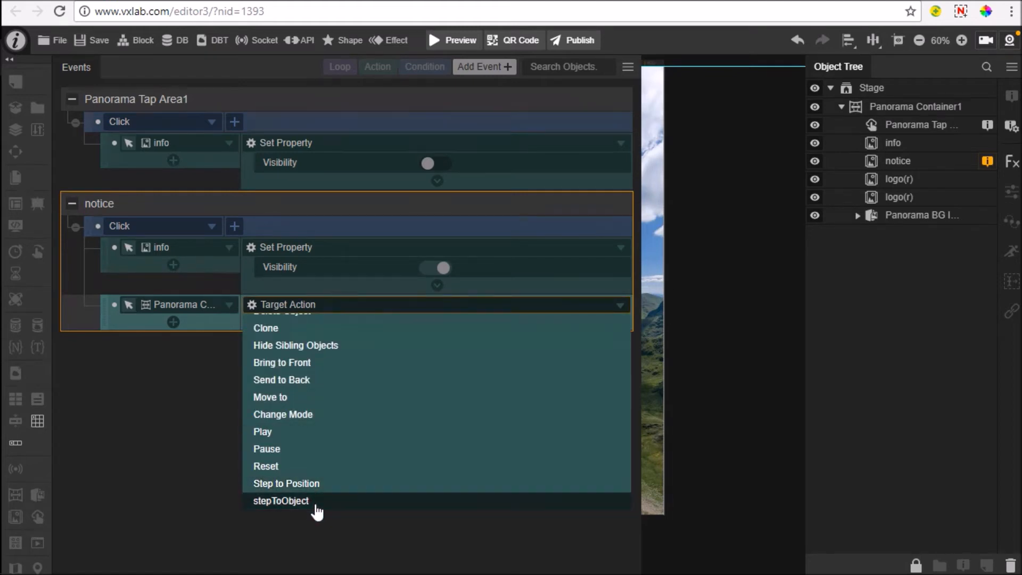
{"action": "left_click", "coordinate": [319, 483]}
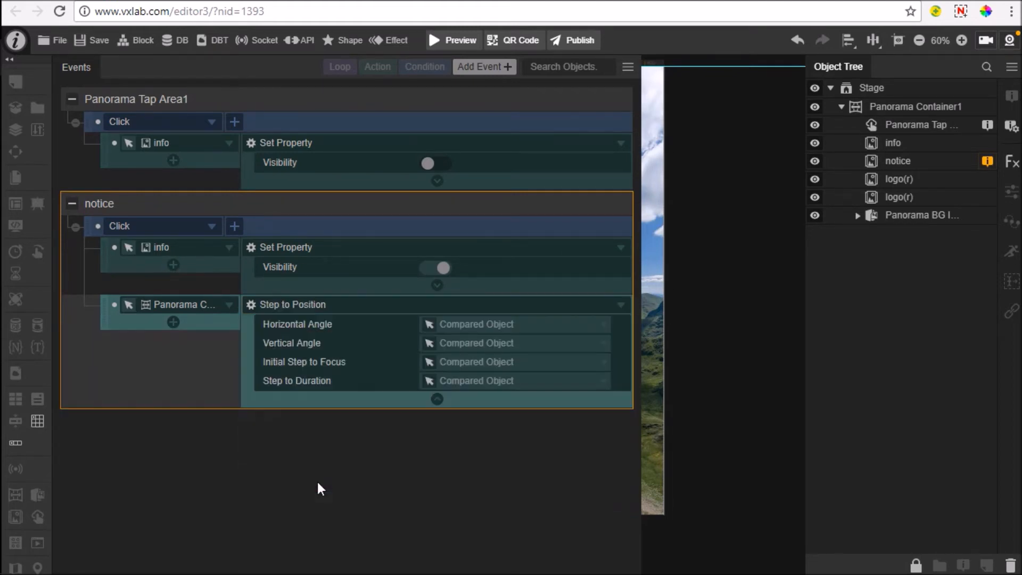
{"action": "left_click", "coordinate": [318, 482]}
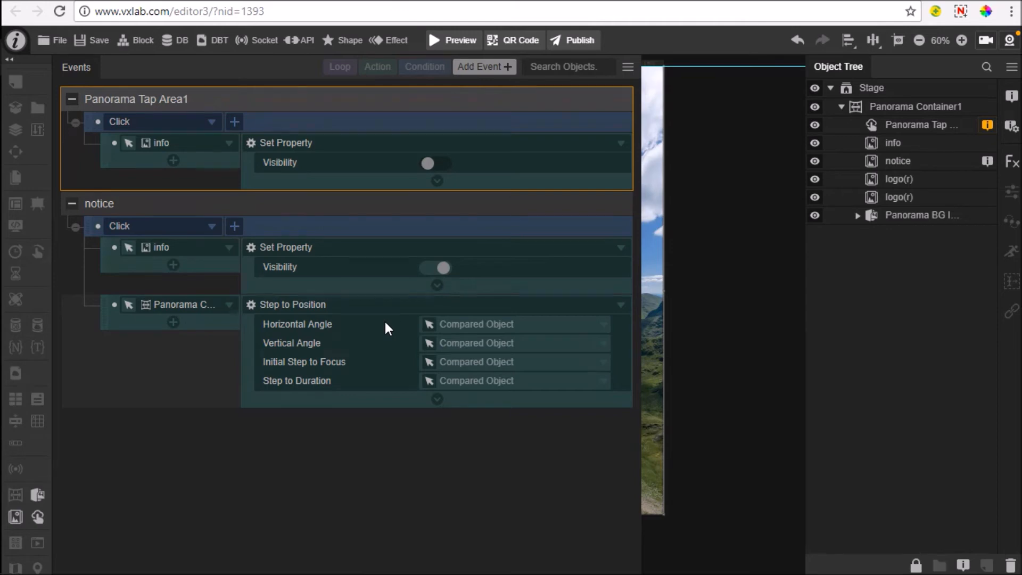
Check Panorama Container1's editor-mode Delta X and set the Step to Position action's horizontal angle to -80 and duration to 0.5.
{"action": "left_click", "coordinate": [957, 108]}
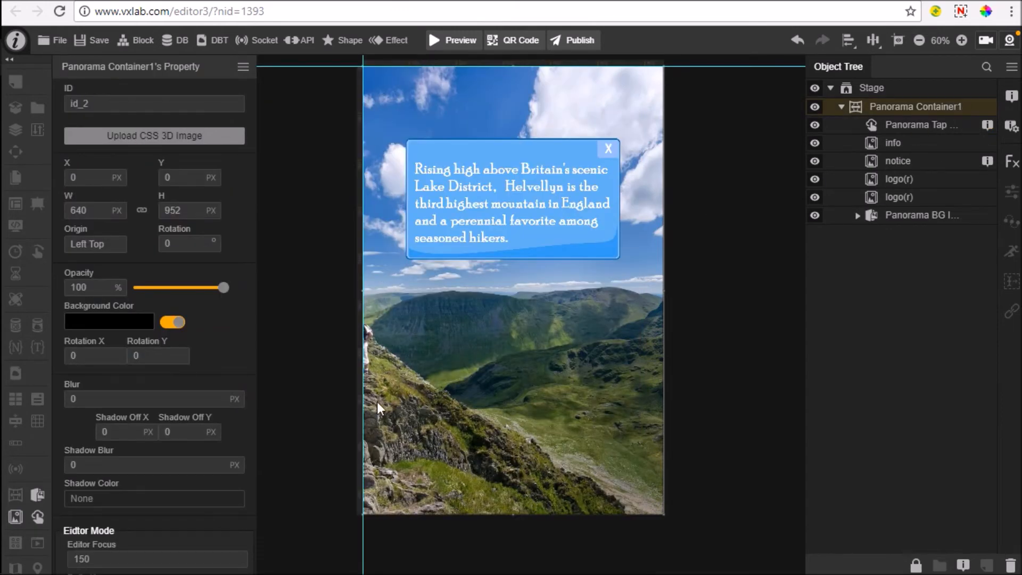
{"action": "scroll", "coordinate": [503, 395], "scroll_direction": "up", "scroll_amount": 1}
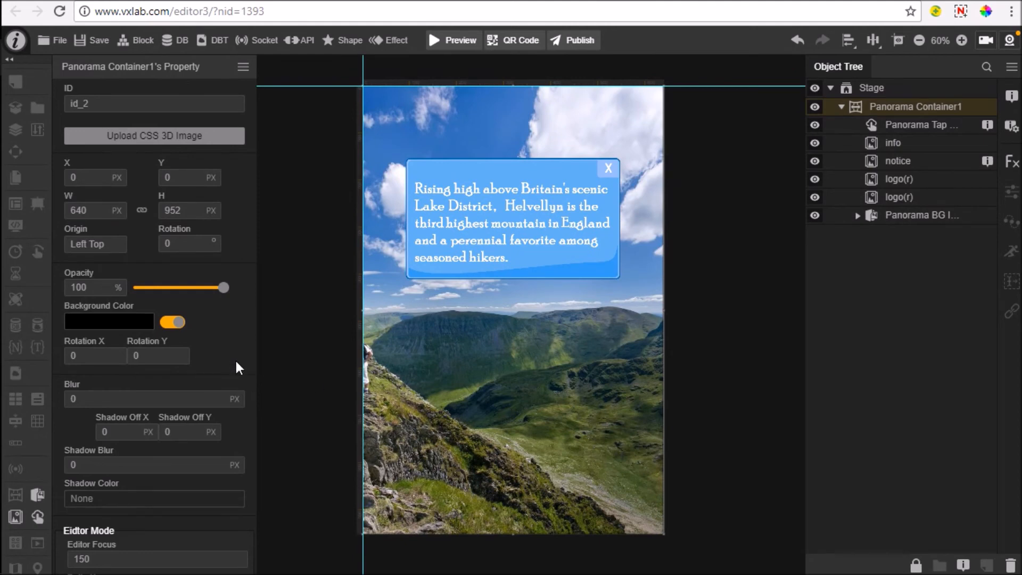
{"action": "scroll", "coordinate": [235, 359], "scroll_direction": "down", "scroll_amount": 4}
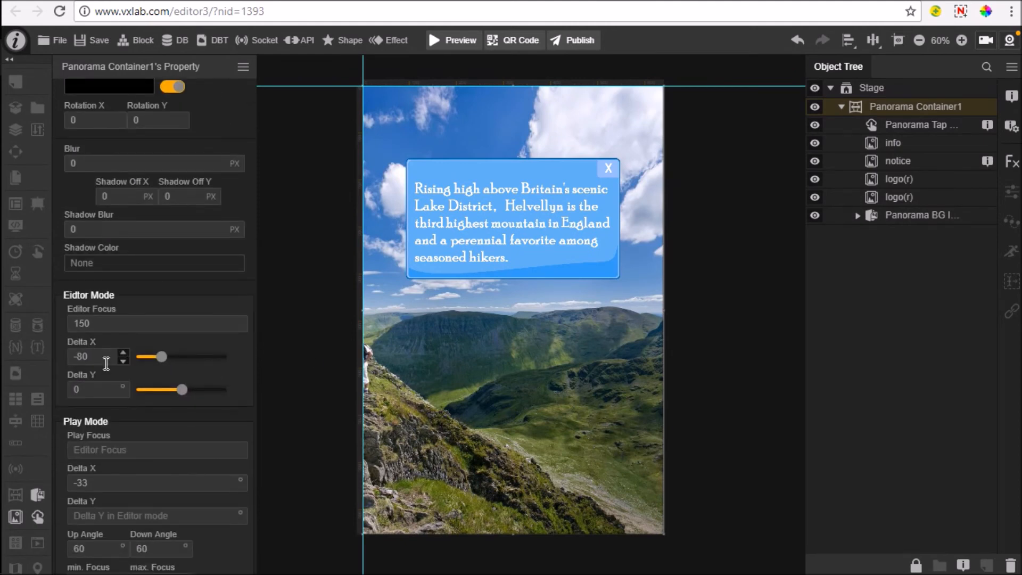
{"action": "left_click", "coordinate": [987, 125]}
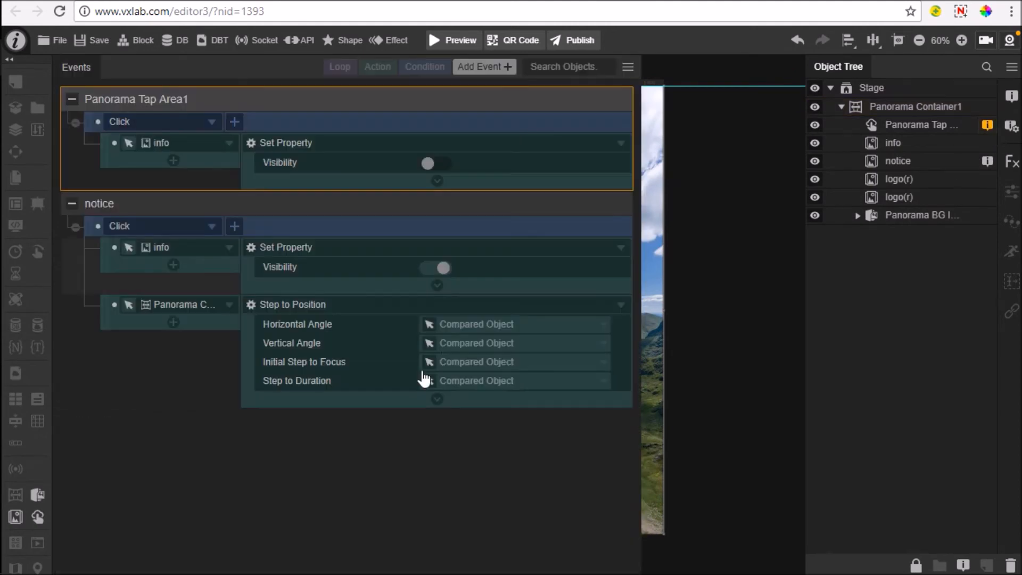
{"action": "left_click", "coordinate": [473, 325]}
{"action": "type", "text": "-80"}
{"action": "left_click", "coordinate": [472, 377]}
{"action": "type", "text": "0.5"}
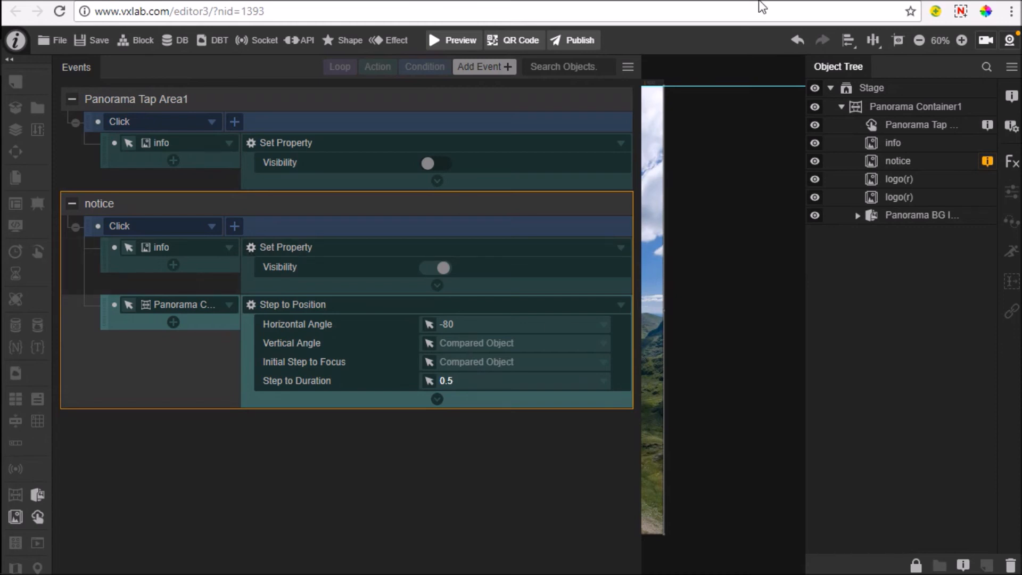
Compile the preview and test that the notice icon turns the panorama to the information box and that the X closes it.
{"action": "left_click", "coordinate": [460, 47]}
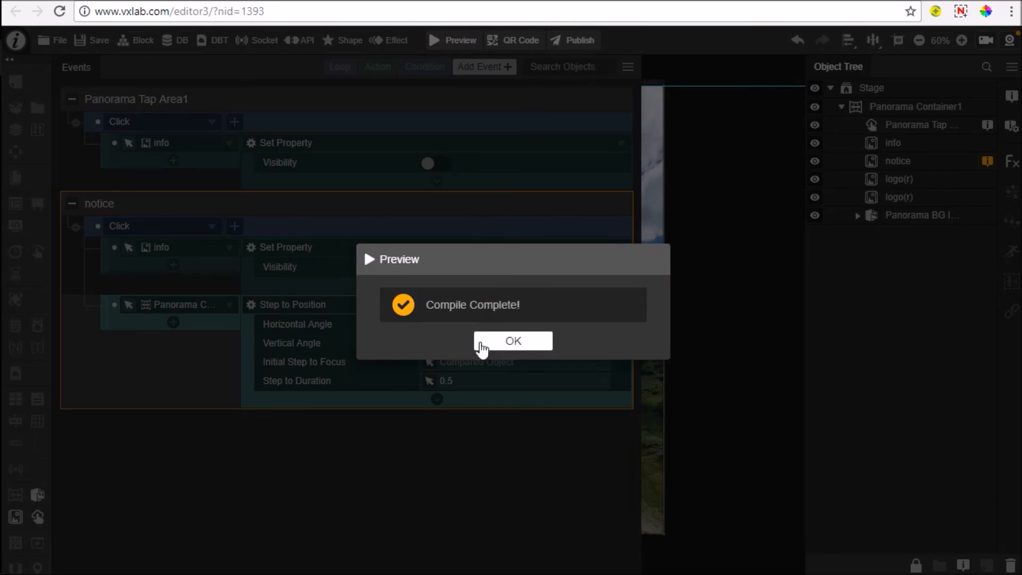
{"action": "left_click", "coordinate": [482, 347]}
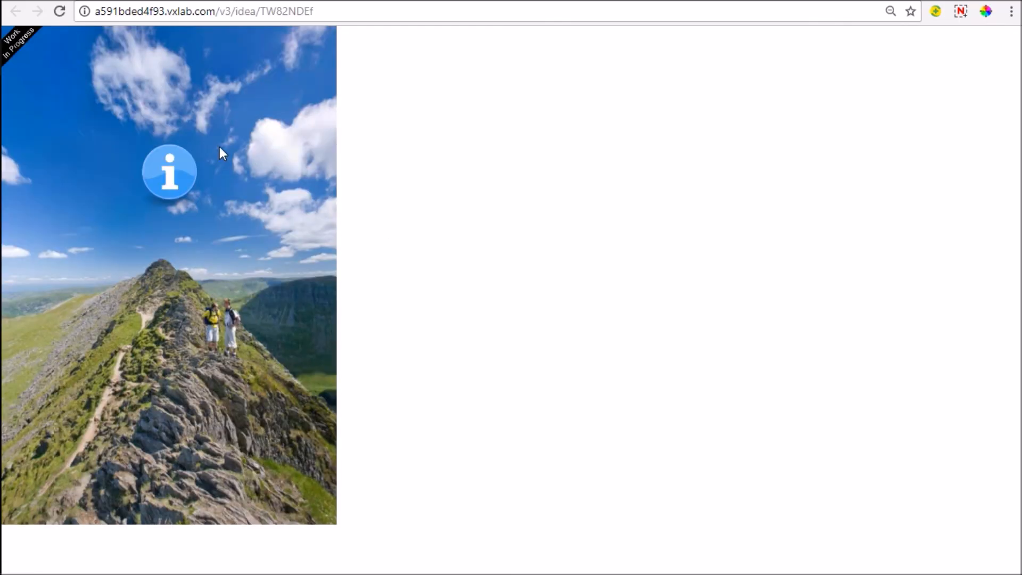
{"action": "left_click", "coordinate": [169, 171]}
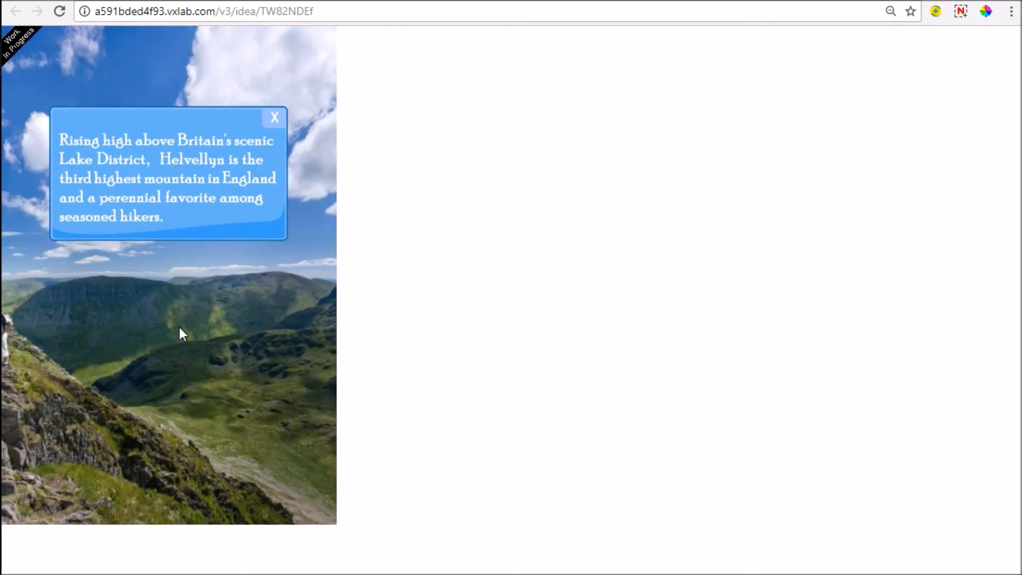
{"action": "left_click", "coordinate": [275, 118]}
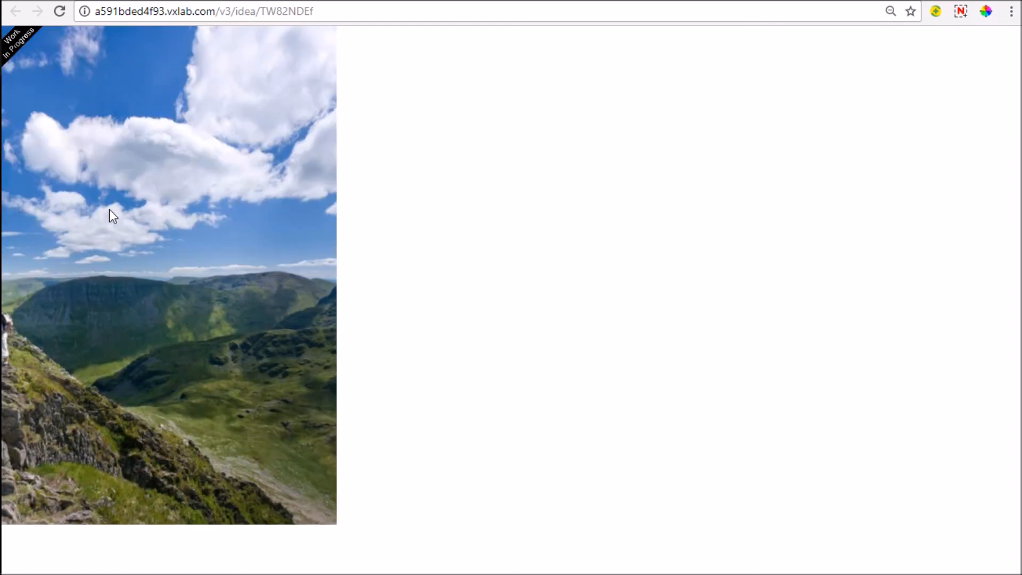
{"action": "left_click", "coordinate": [320, 160]}
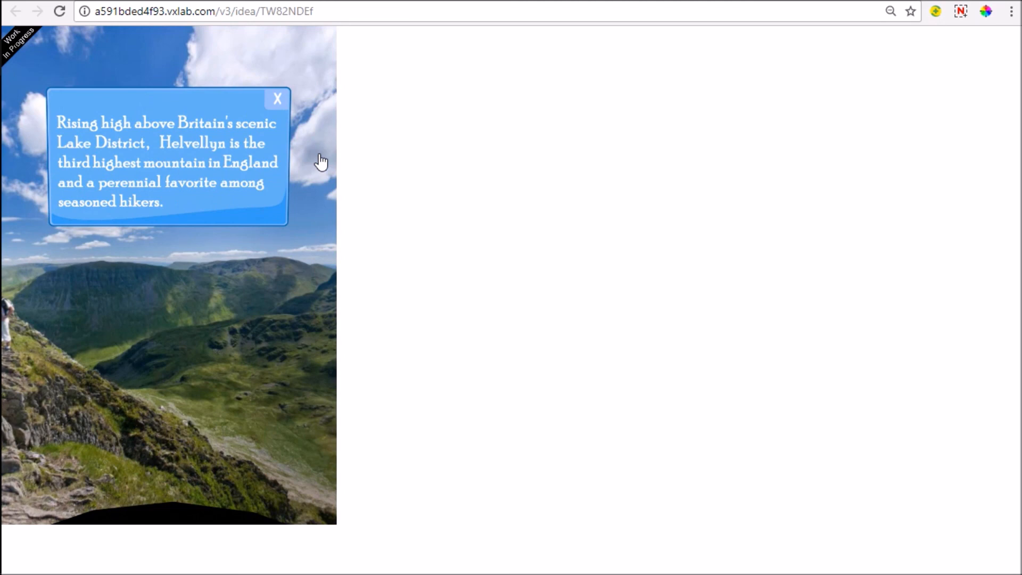